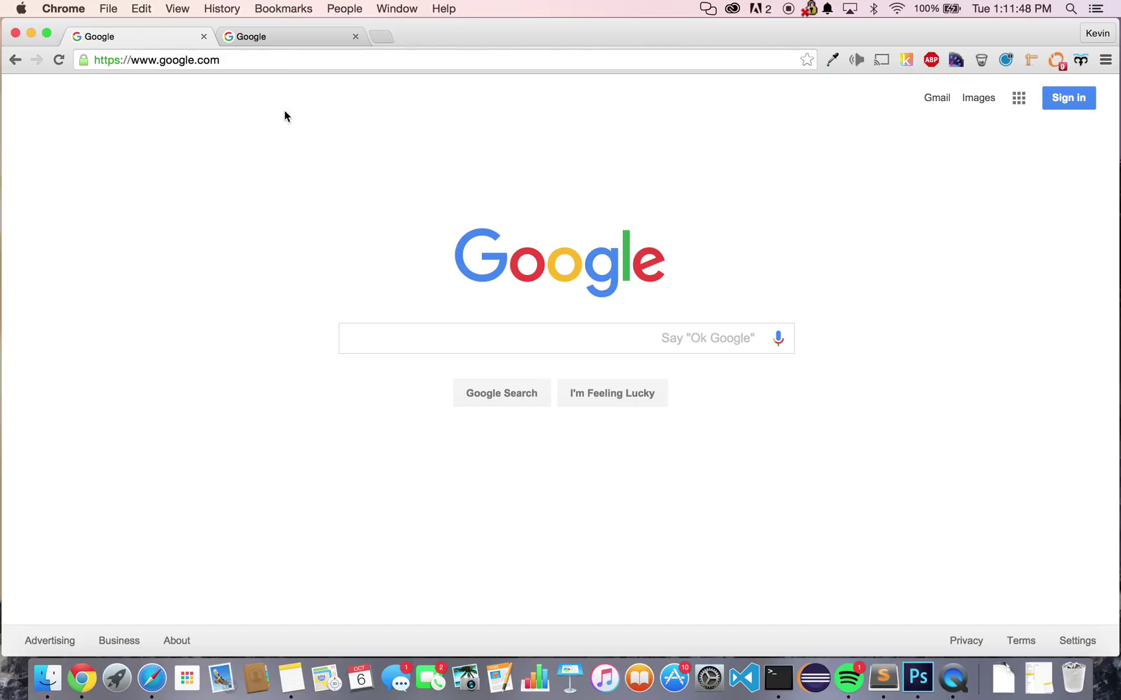
# - Go to seholo.com in Chrome and open the Seholo login page
pyautogui.click(264, 59)
pyautogui.write('seholo')
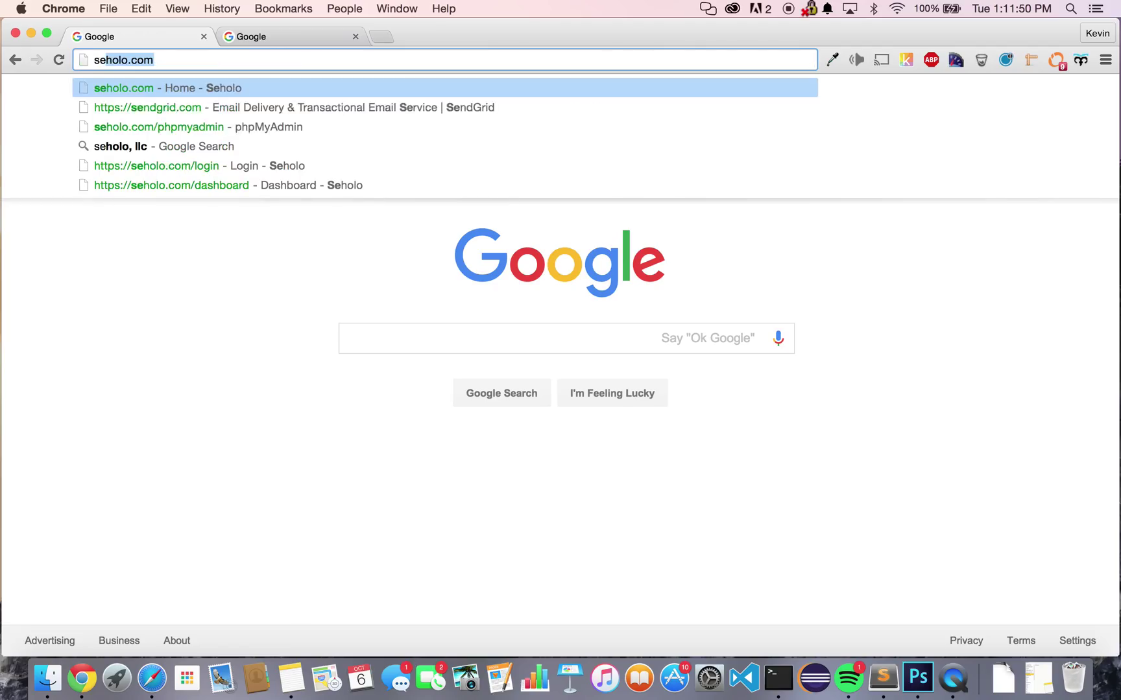
pyautogui.press('Return')
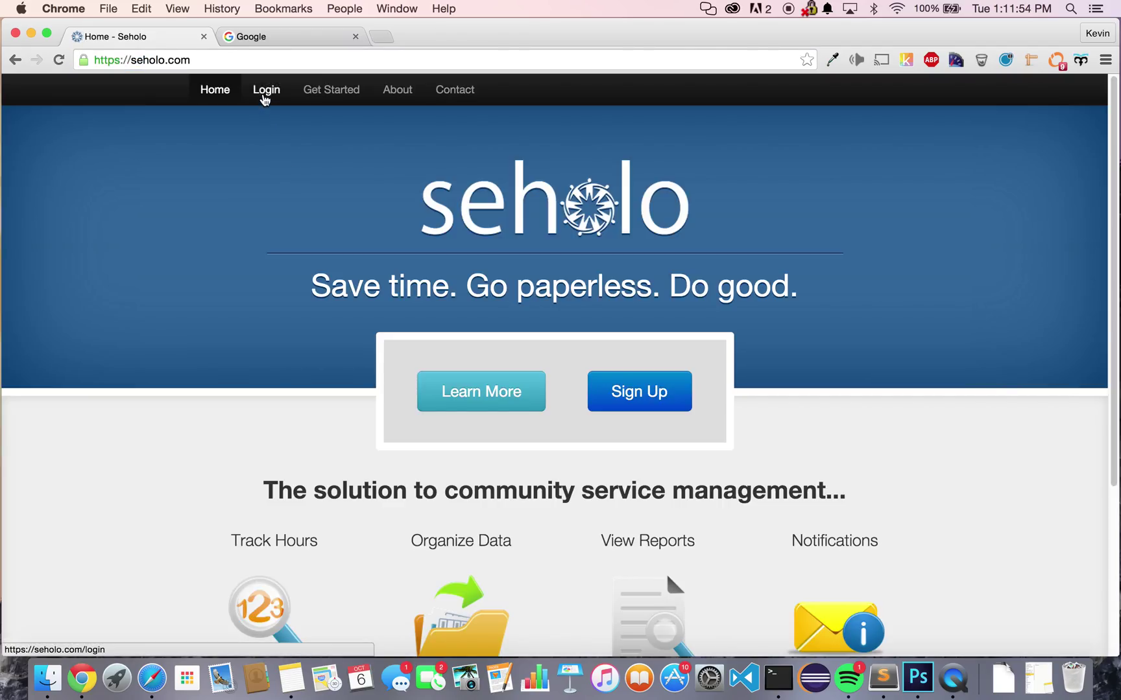
pyautogui.click(264, 92)
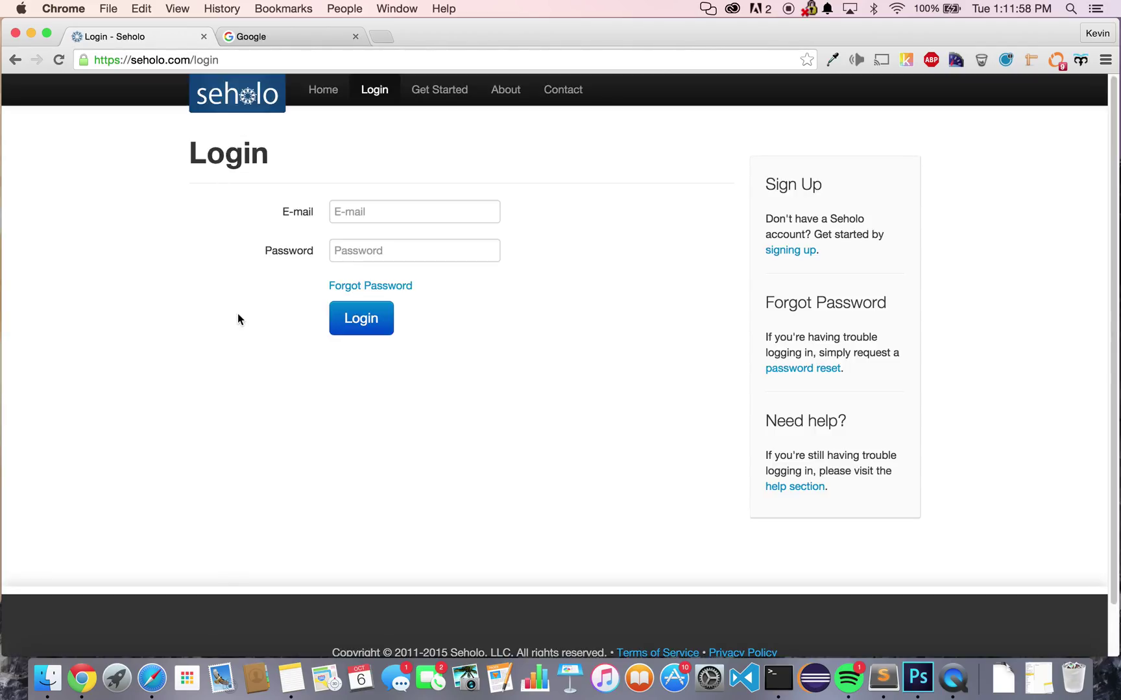
# - After briefly viewing Forgot Password, log in with the saved account e-mail and the password
pyautogui.click(348, 286)
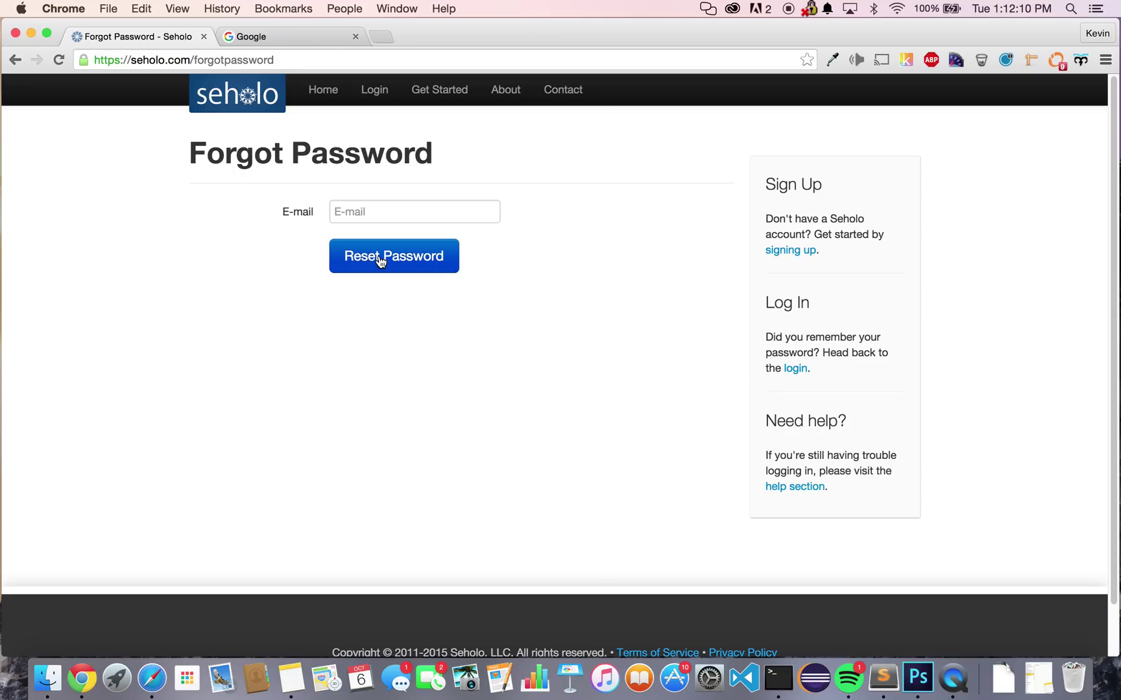
pyautogui.click(384, 99)
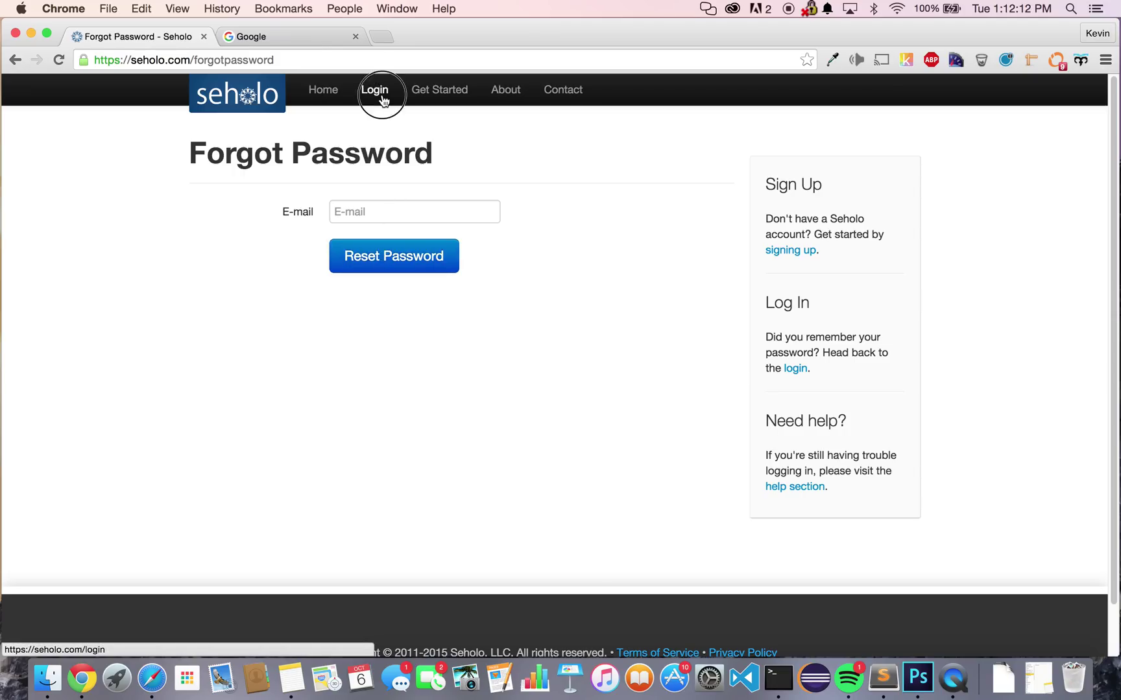
pyautogui.click(397, 209)
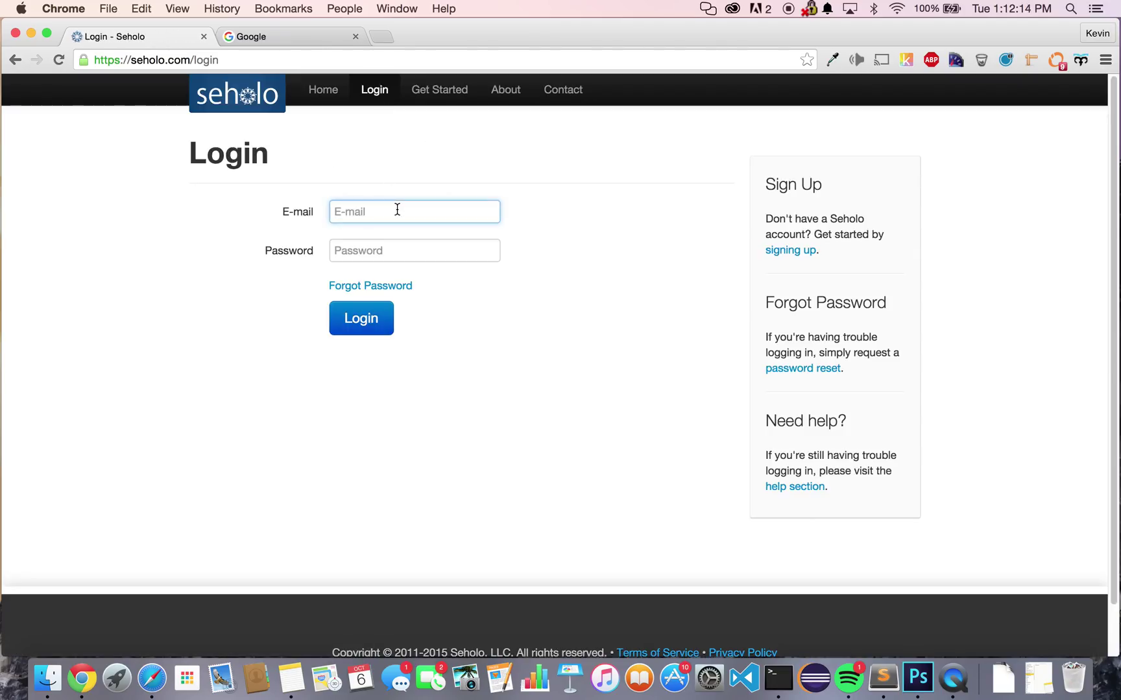
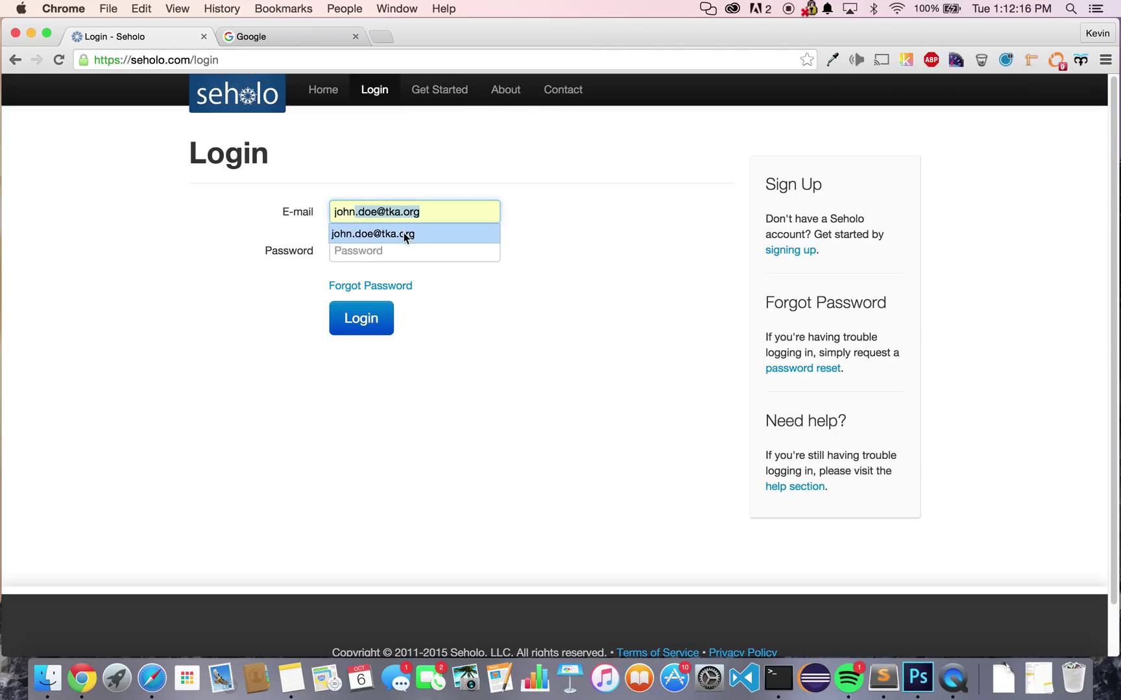
pyautogui.click(400, 233)
pyautogui.press('Tab')
pyautogui.write('•••')
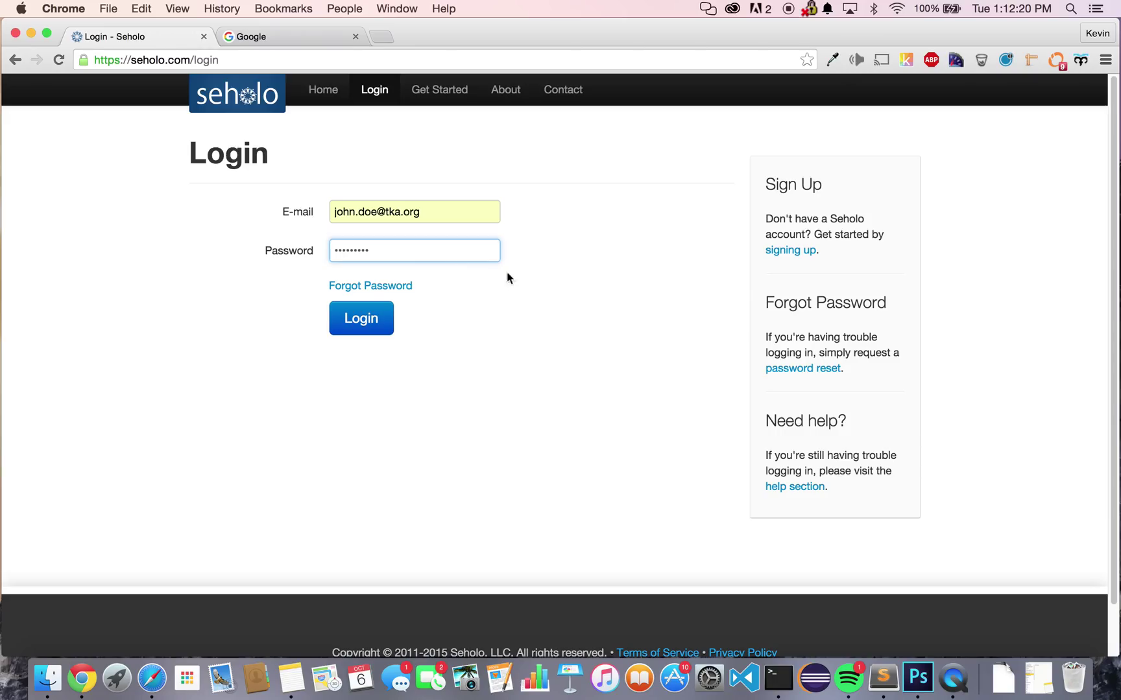
pyautogui.click(373, 320)
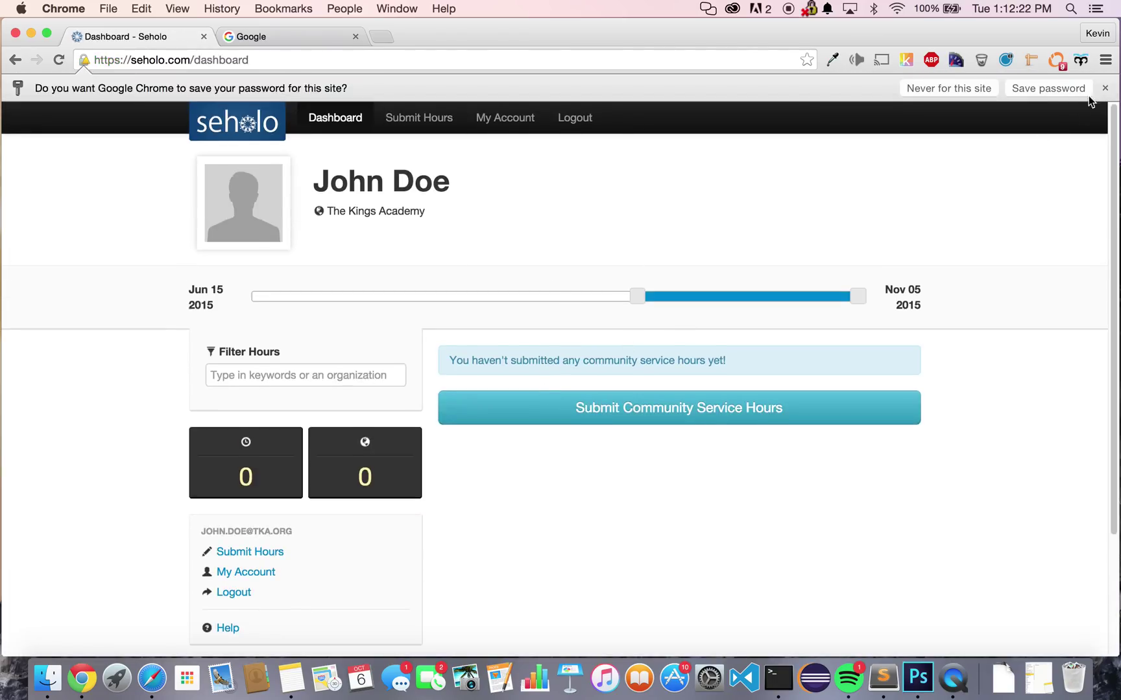
# - Dismiss Chrome's save-password offer and go to the Submit Hours form
pyautogui.click(1104, 88)
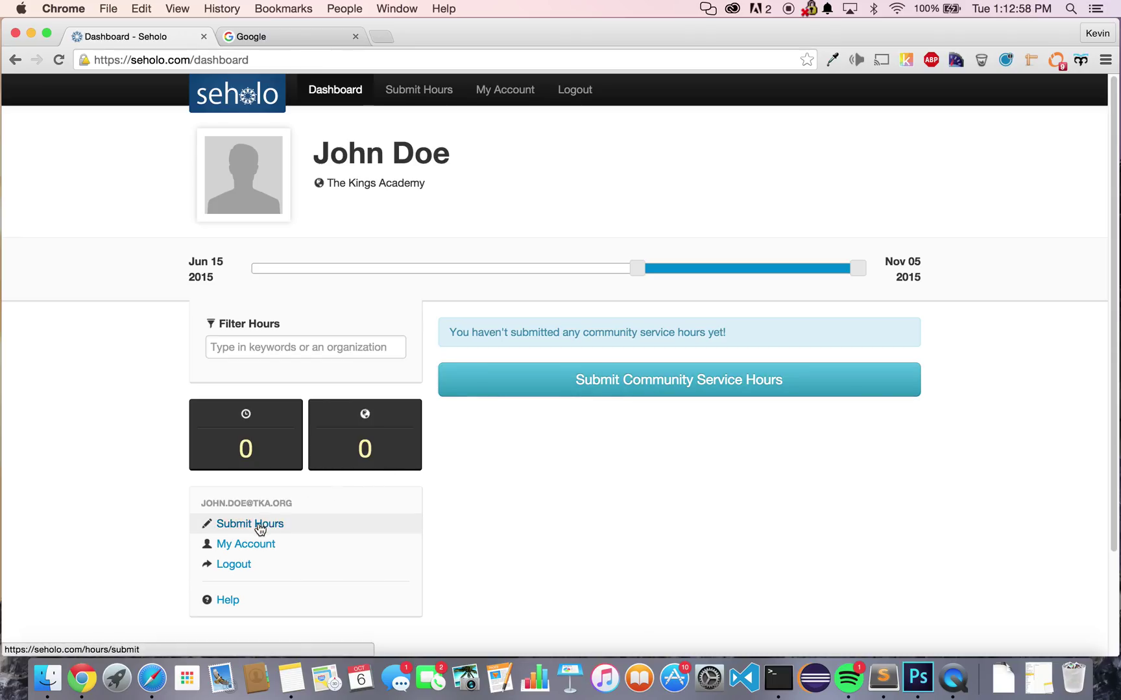
pyautogui.click(438, 91)
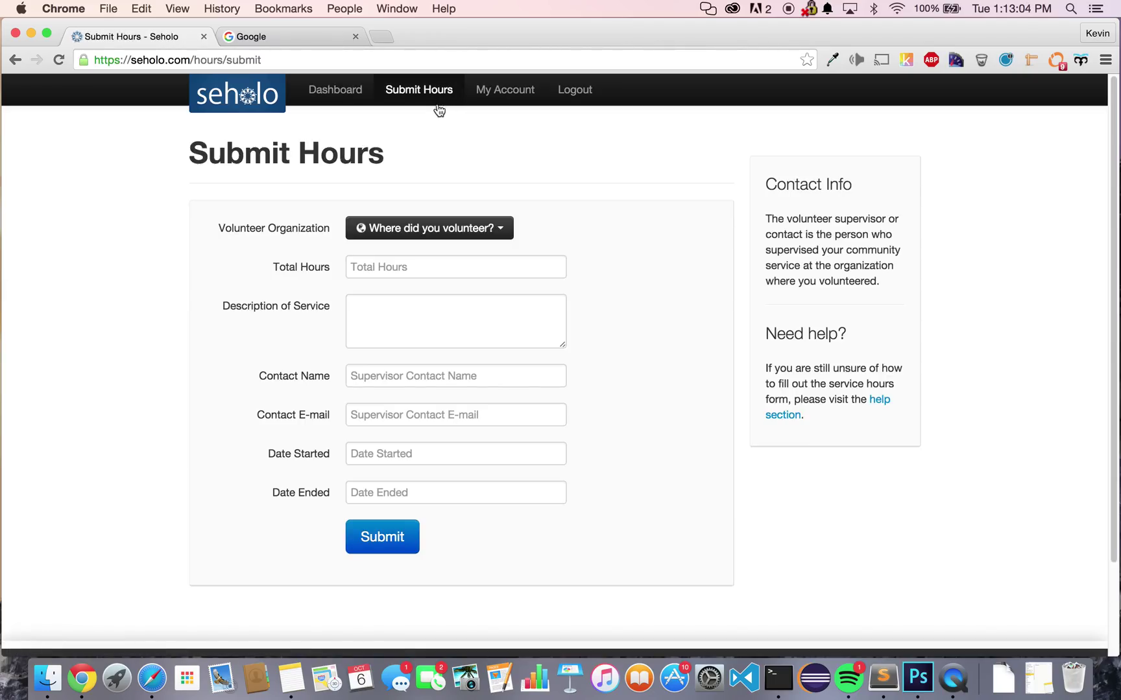
# - Choose 'Select a Different Organization' and enter 'Teen Challenge San Jose' as the organization name
pyautogui.click(452, 222)
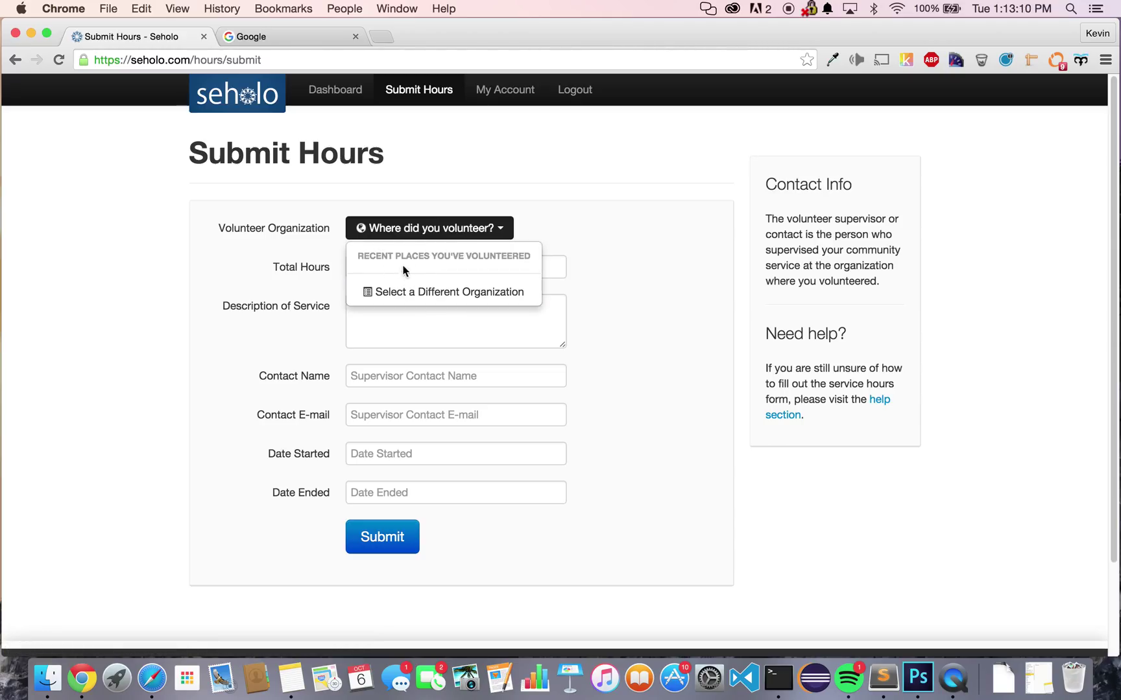
pyautogui.click(415, 298)
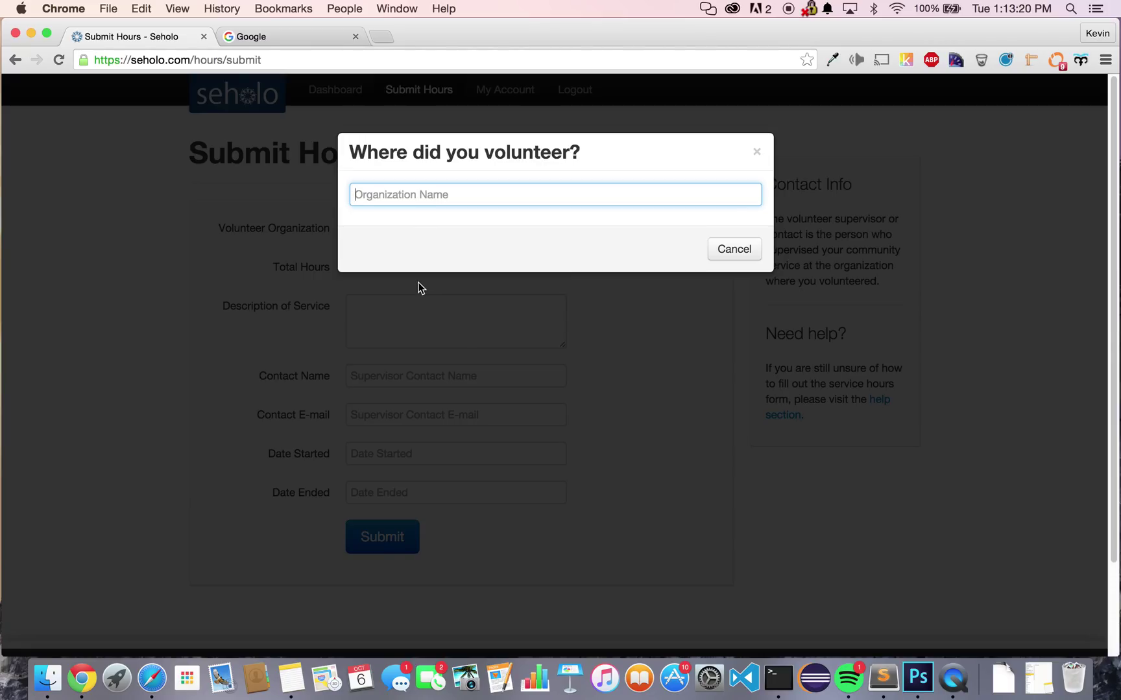
pyautogui.write('Teen Challe')
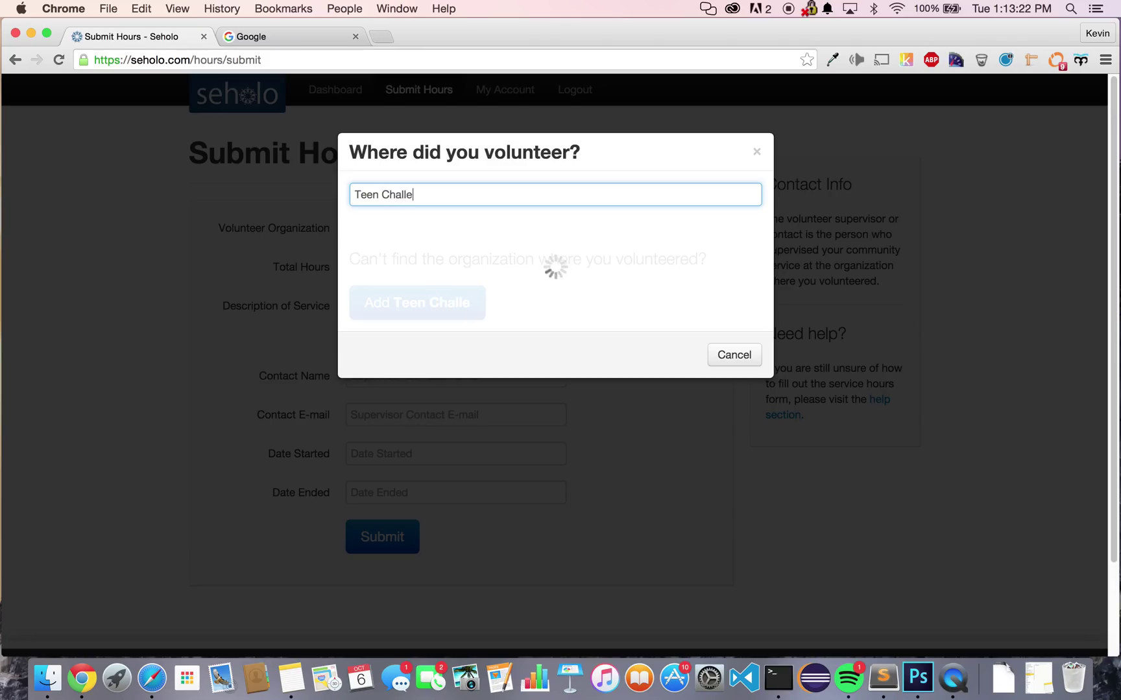
pyautogui.write('nge San Jose')
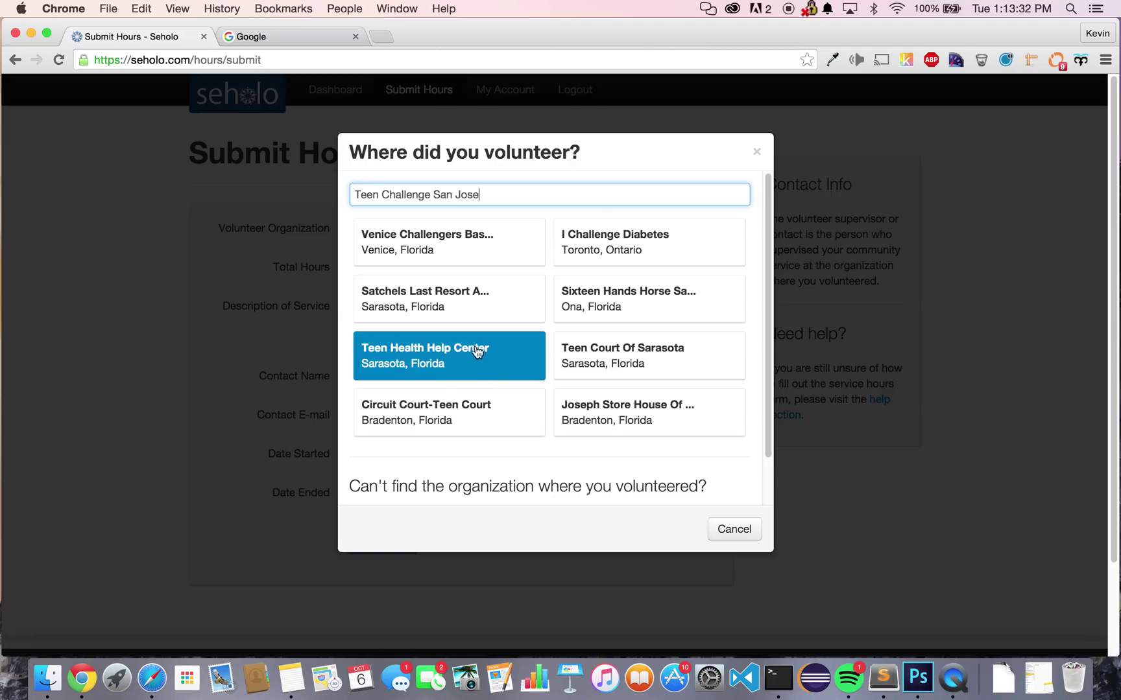
# - Start adding Teen Challenge San Jose as a new organization and copy its name
pyautogui.scroll(-1, 481, 349)
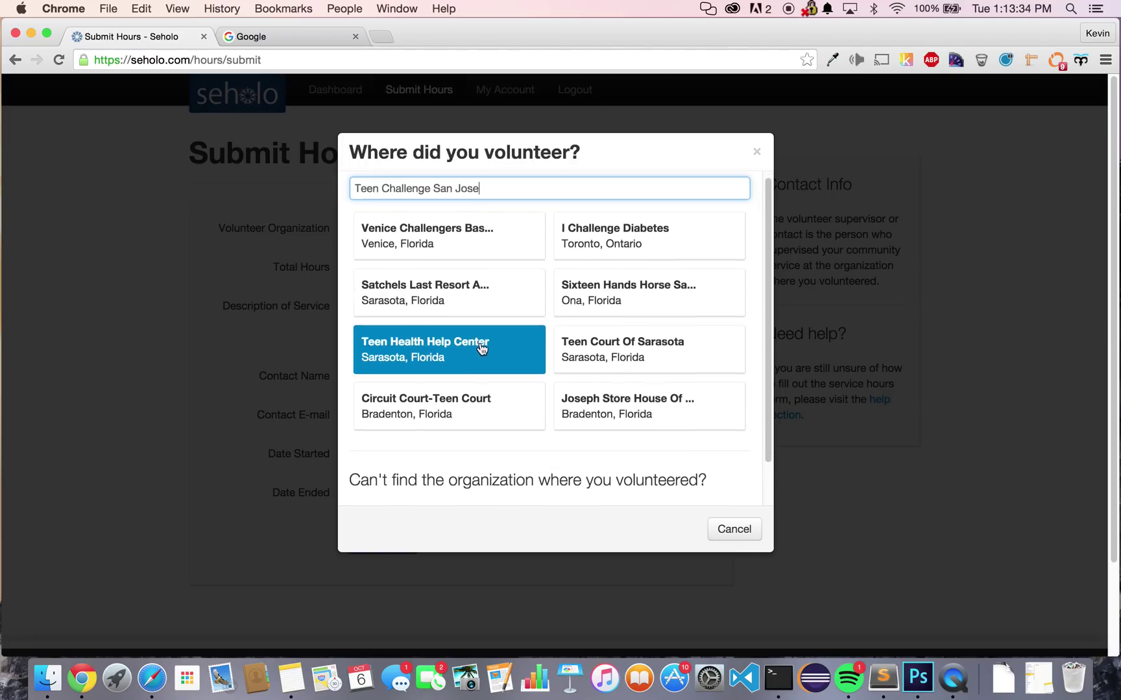
pyautogui.scroll(-5, 481, 349)
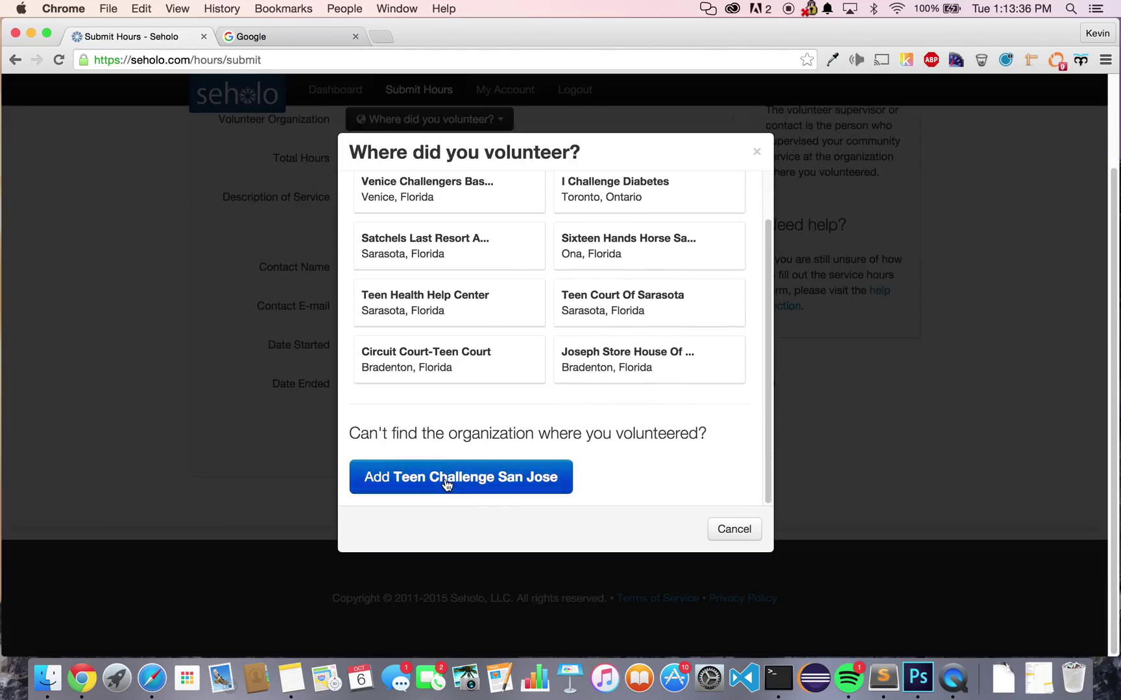
pyautogui.click(446, 484)
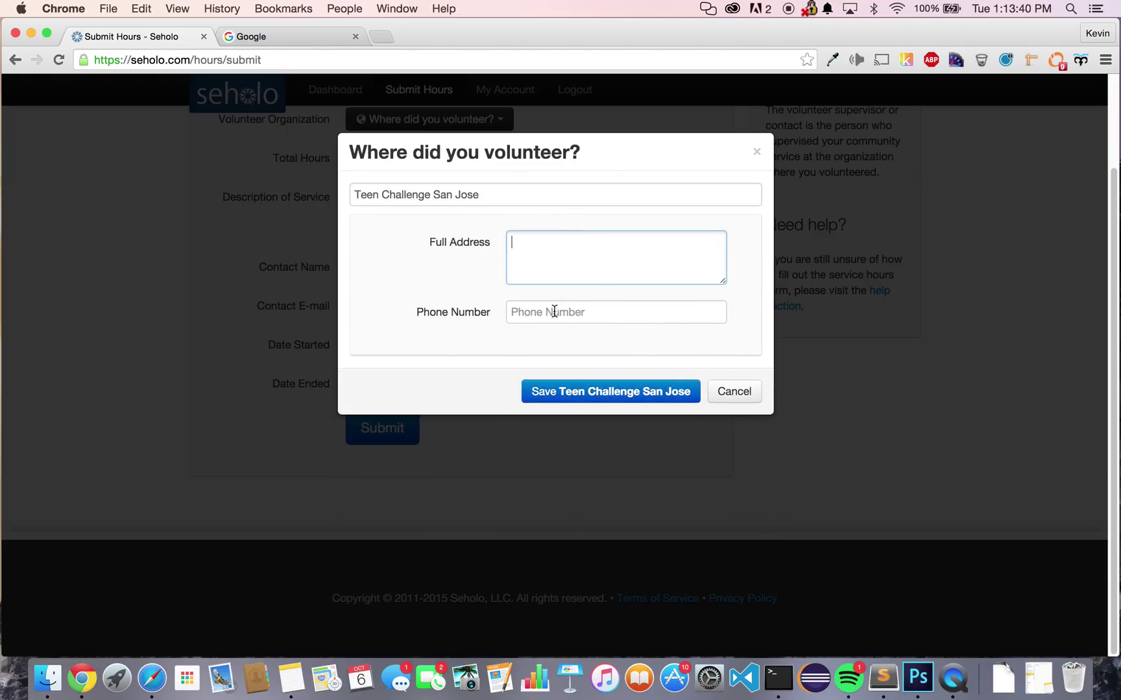
pyautogui.moveTo(502, 201); pyautogui.dragTo(348, 183)
pyautogui.press('super+c')
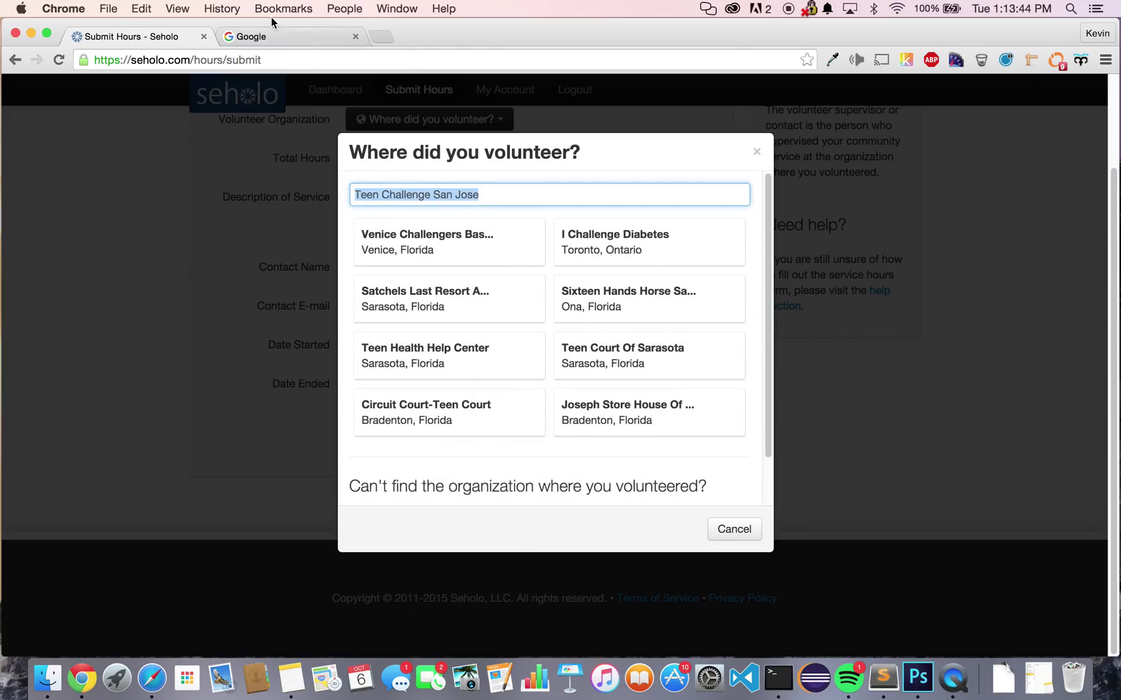
pyautogui.click(288, 37)
# - Search Google for the pasted name 'Teen Challenge San Jose'
pyautogui.click(430, 331)
pyautogui.press('super+v')
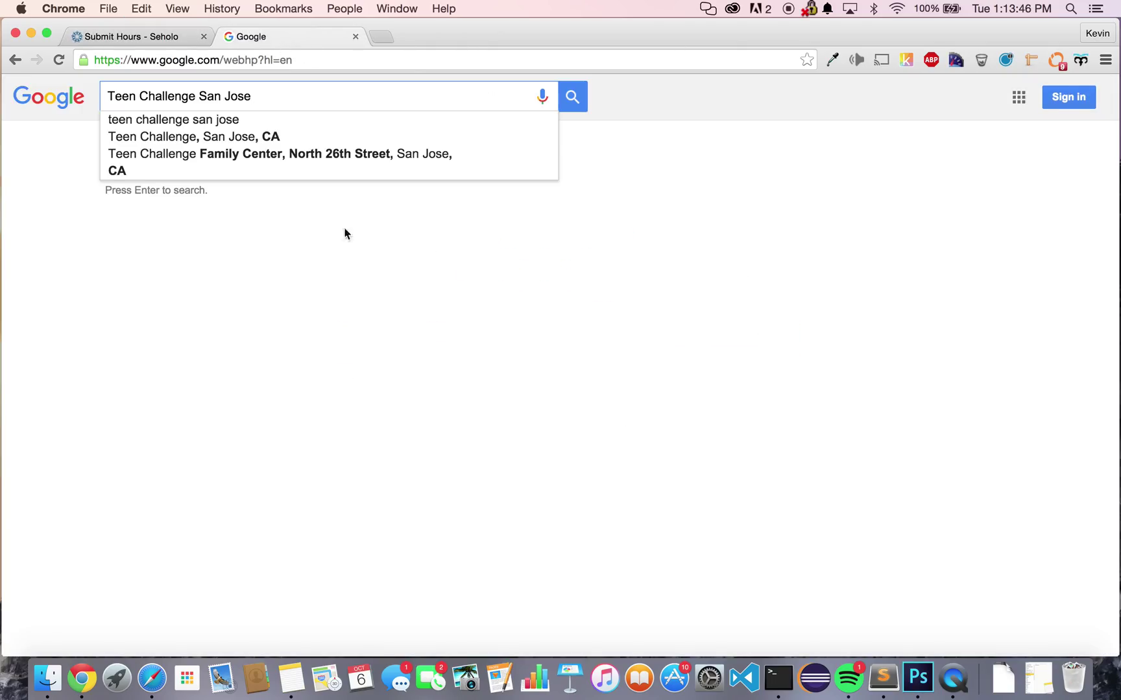
pyautogui.click(258, 121)
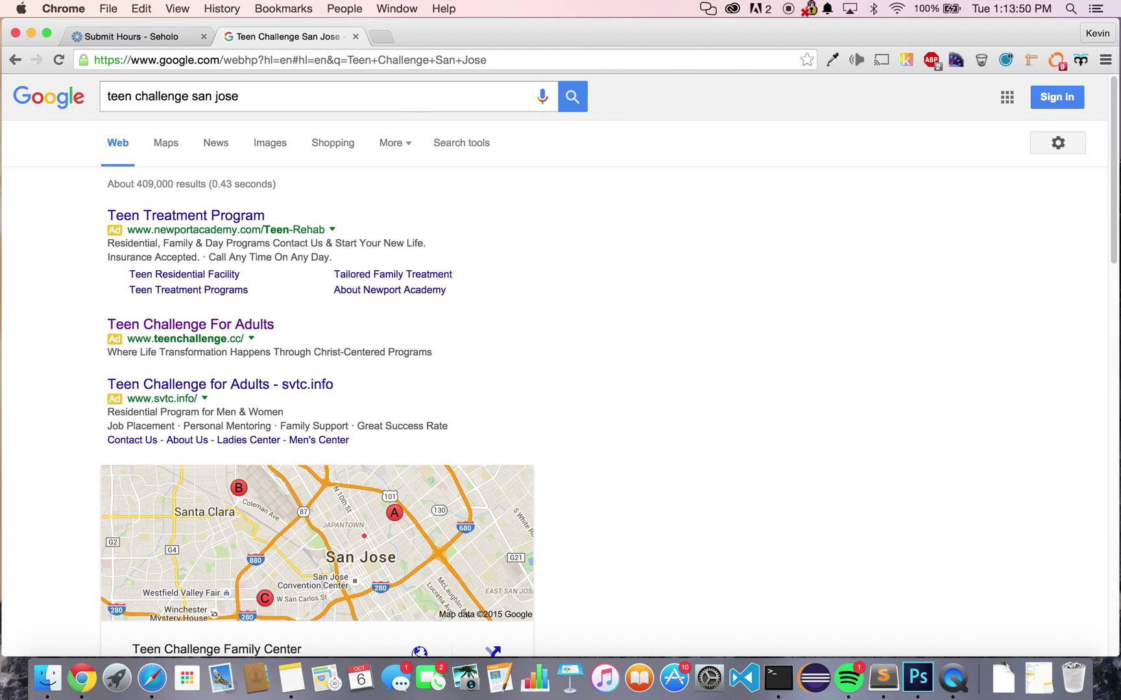
# - On the Teen Challenge website's contact page, select the two-line physical address
pyautogui.scroll(-10, 645, 308)
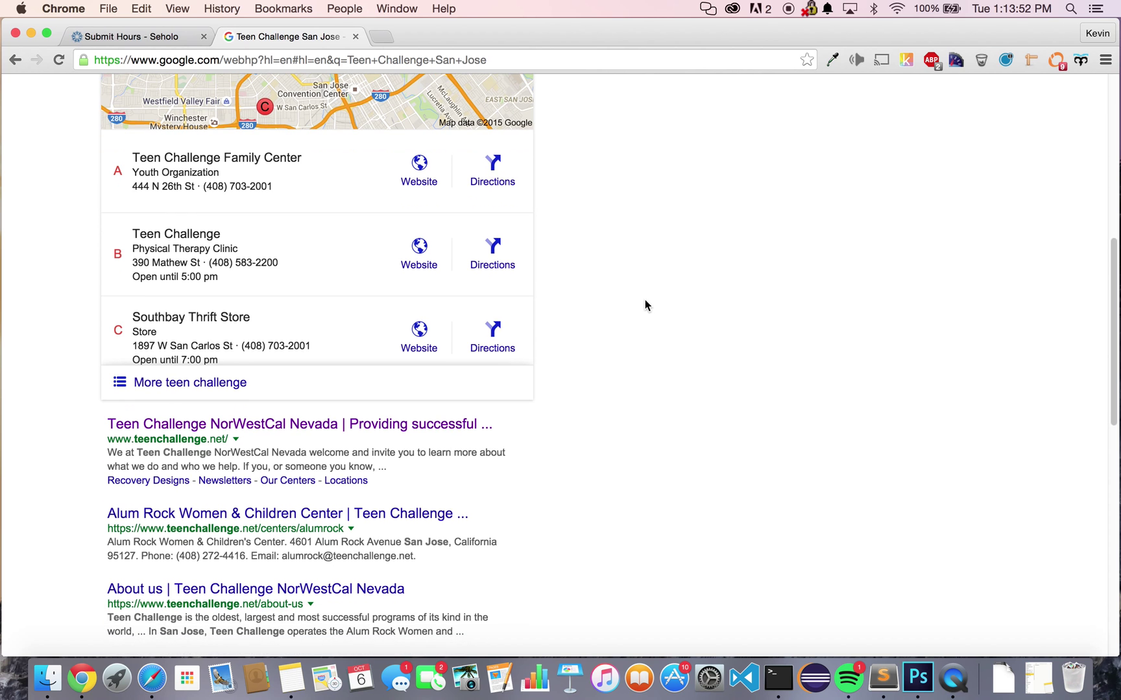
pyautogui.click(370, 430)
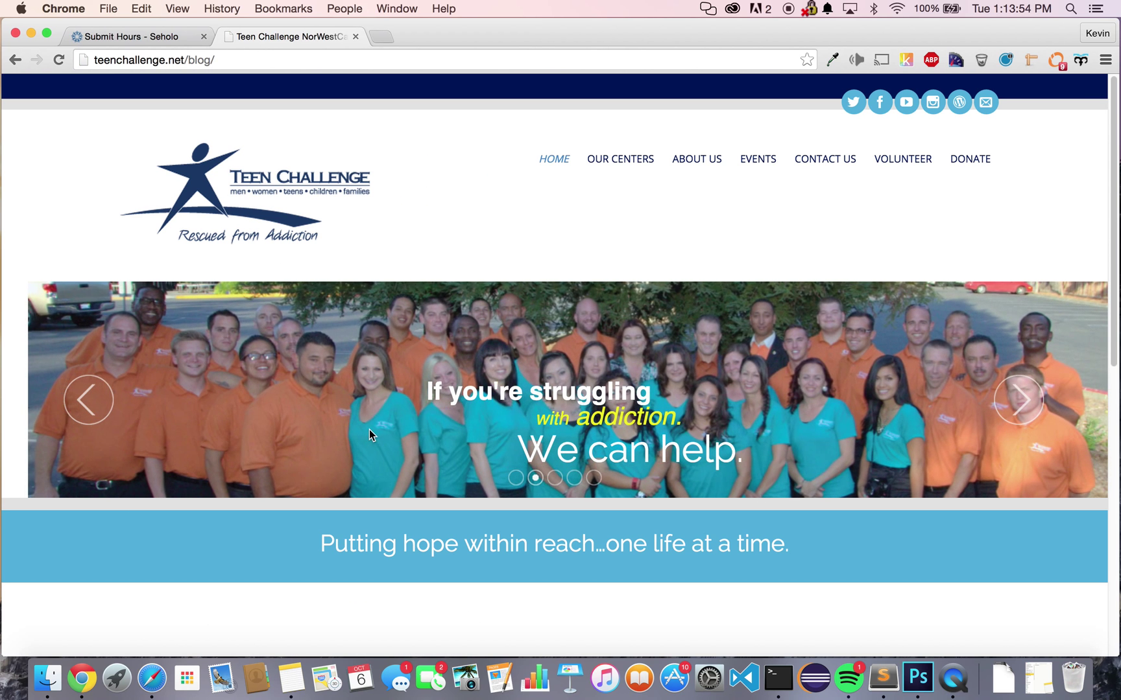
pyautogui.click(821, 162)
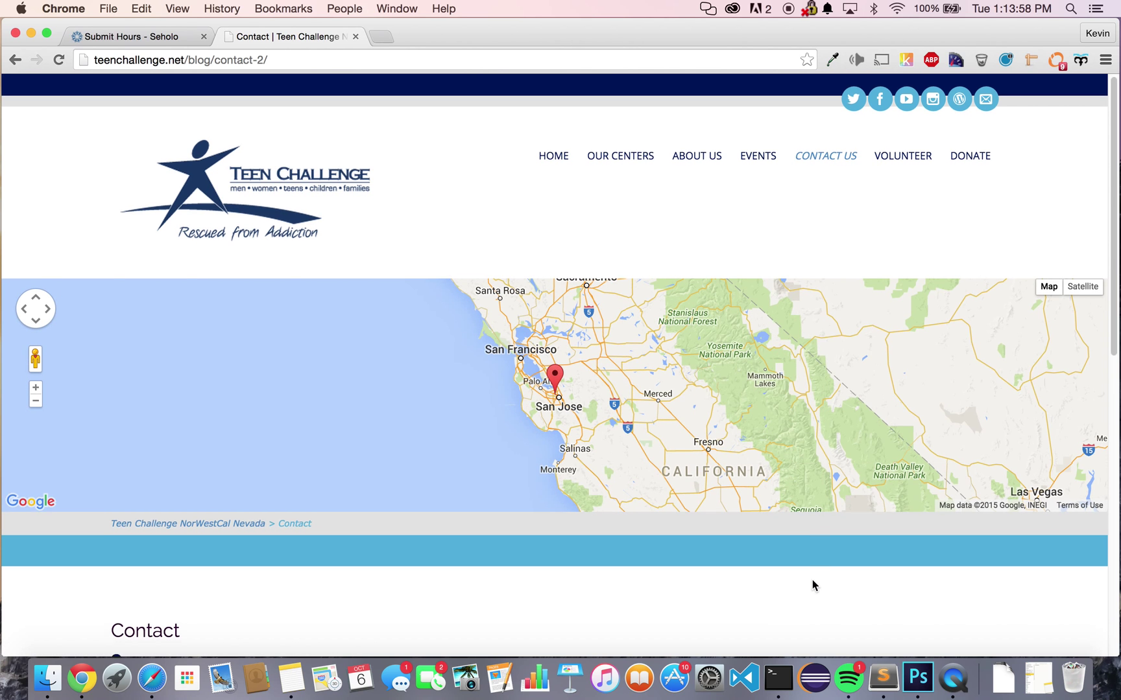
pyautogui.scroll(-10, 814, 585)
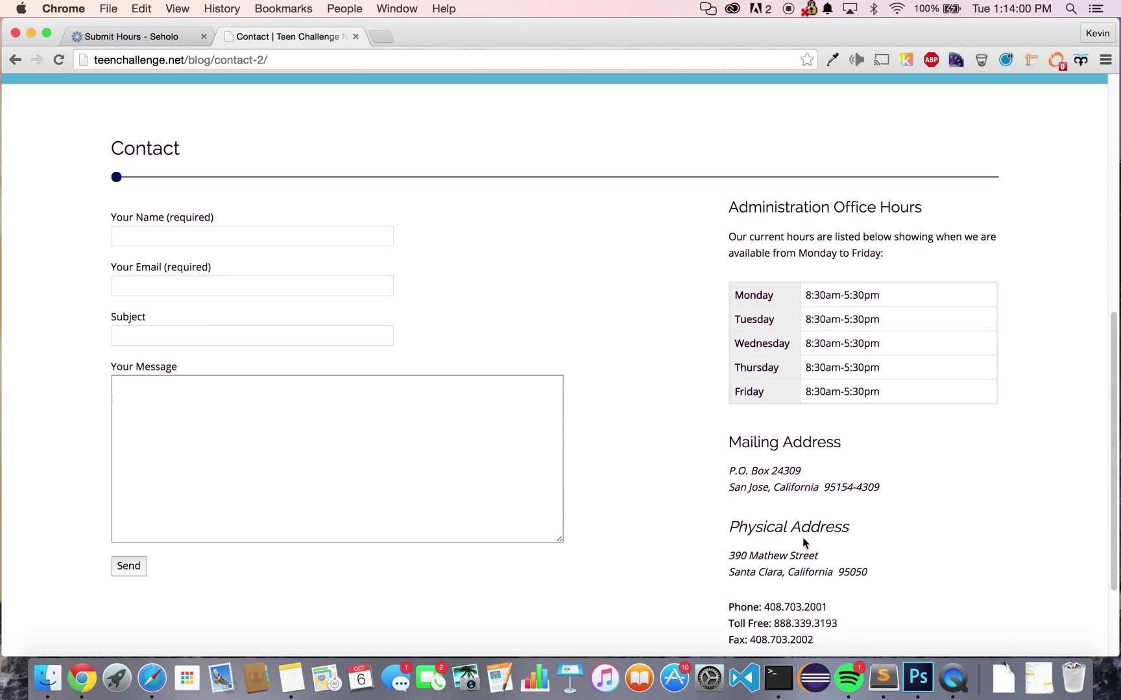
pyautogui.scroll(-3, 801, 535)
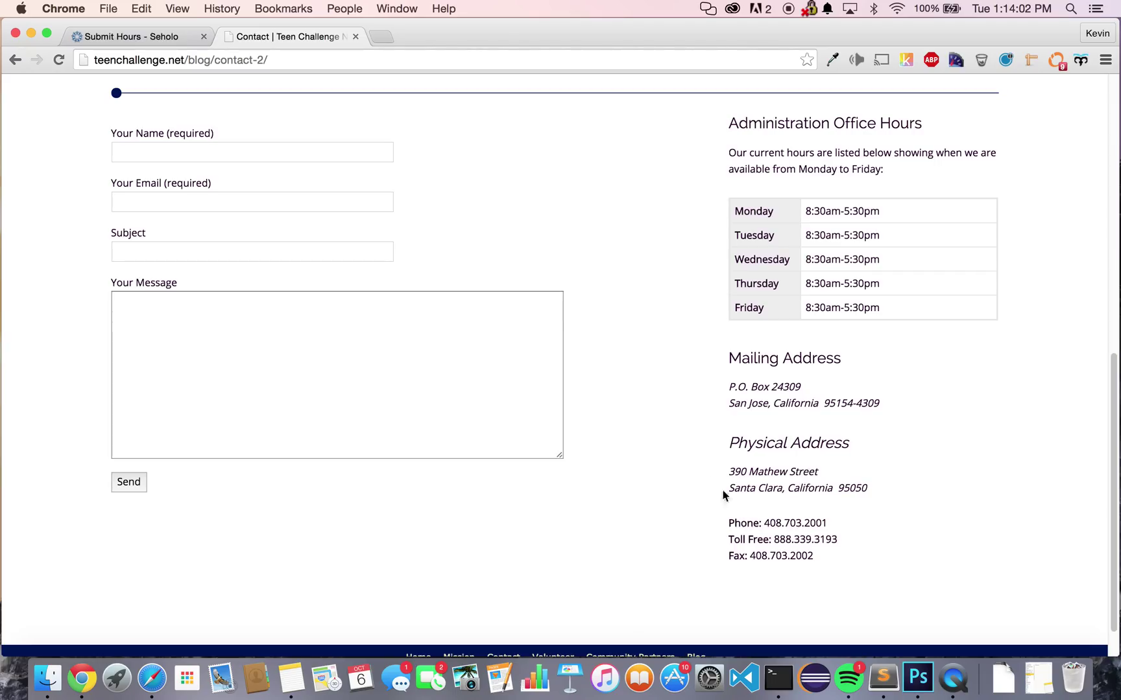
pyautogui.moveTo(729, 468); pyautogui.dragTo(877, 491)
pyautogui.press('super+c')
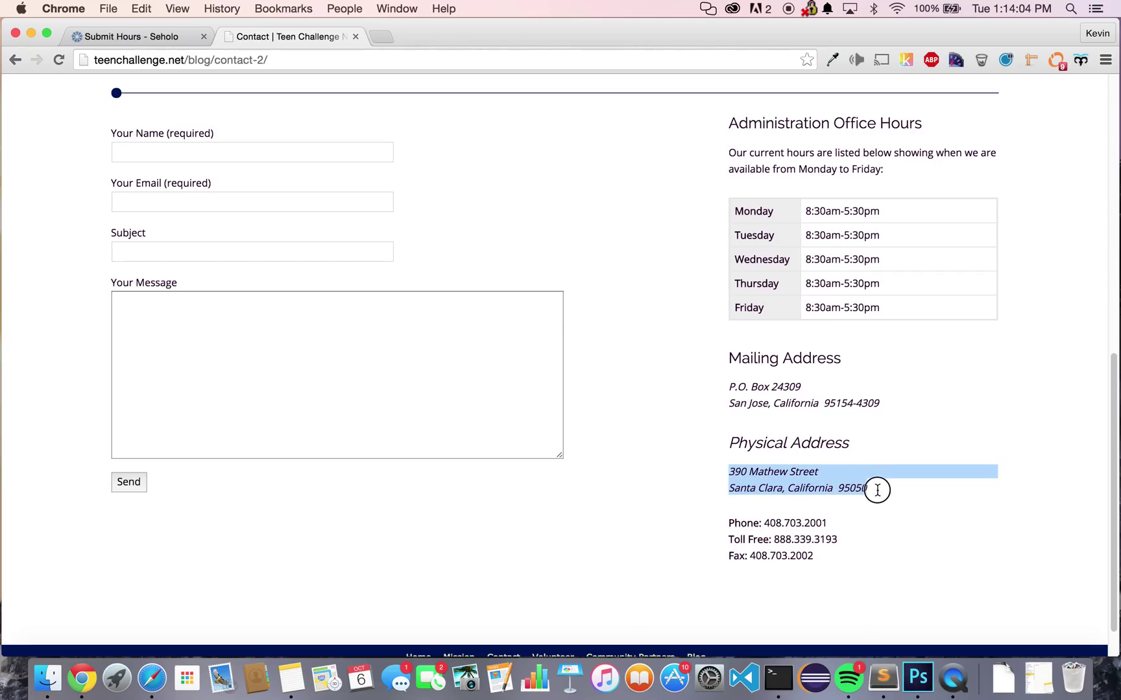
# - Back in Seholo, begin adding Teen Challenge San Jose and paste its address
pyautogui.click(160, 38)
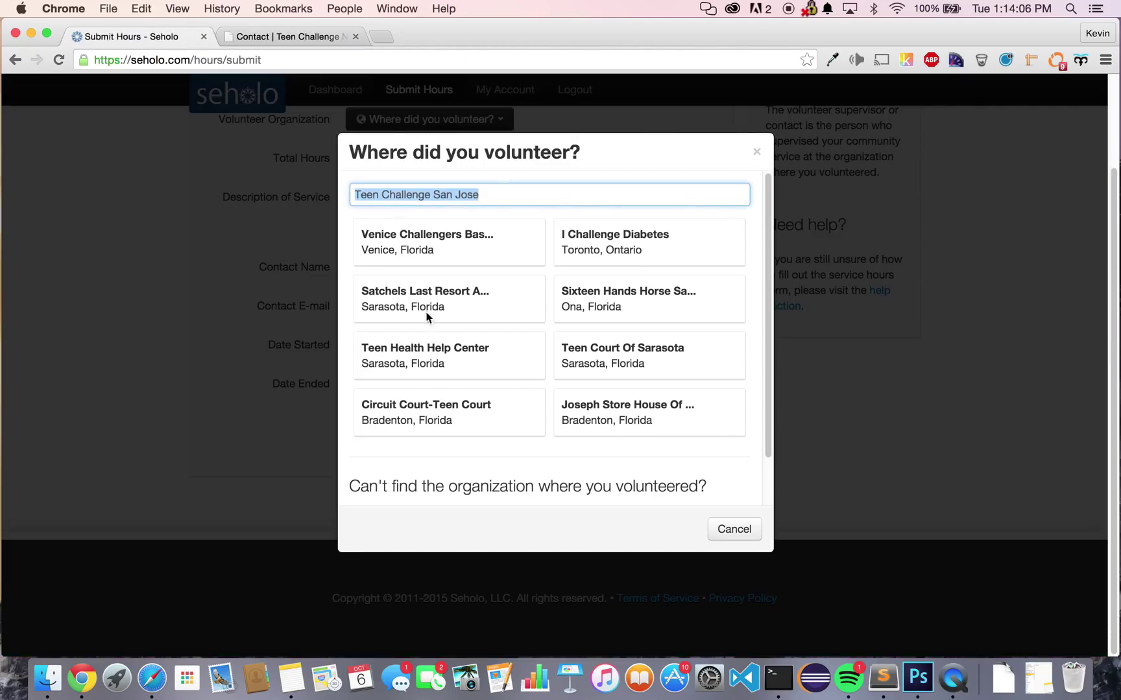
pyautogui.scroll(-2, 454, 389)
pyautogui.click(500, 472)
pyautogui.press('super+v')
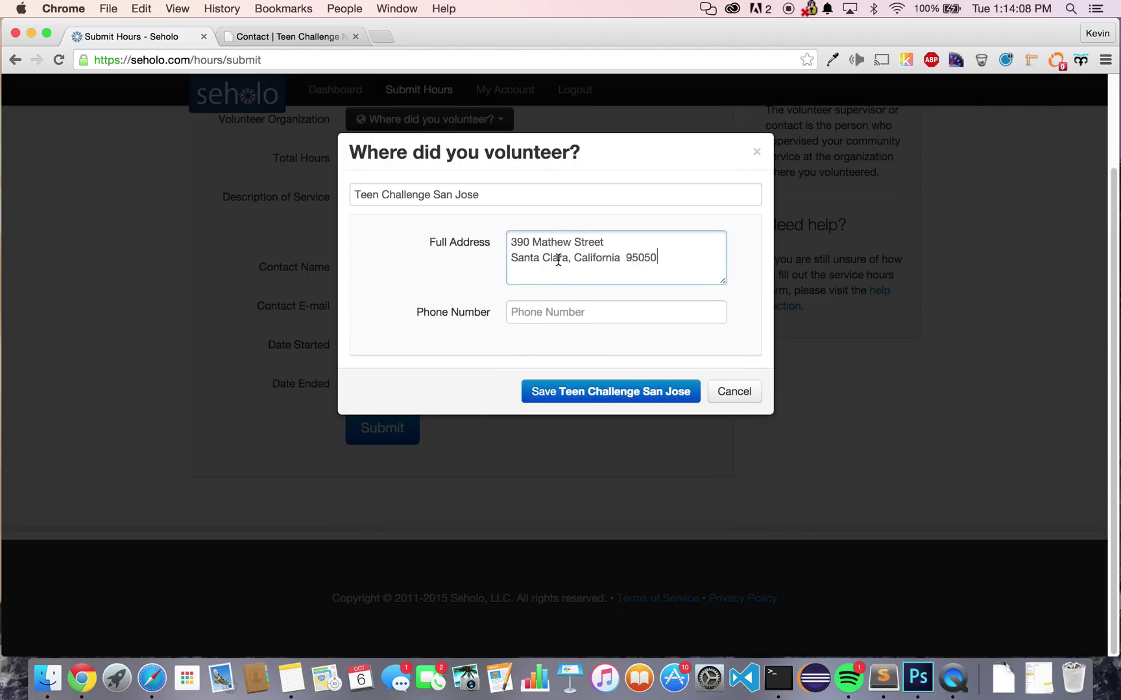
pyautogui.click(289, 33)
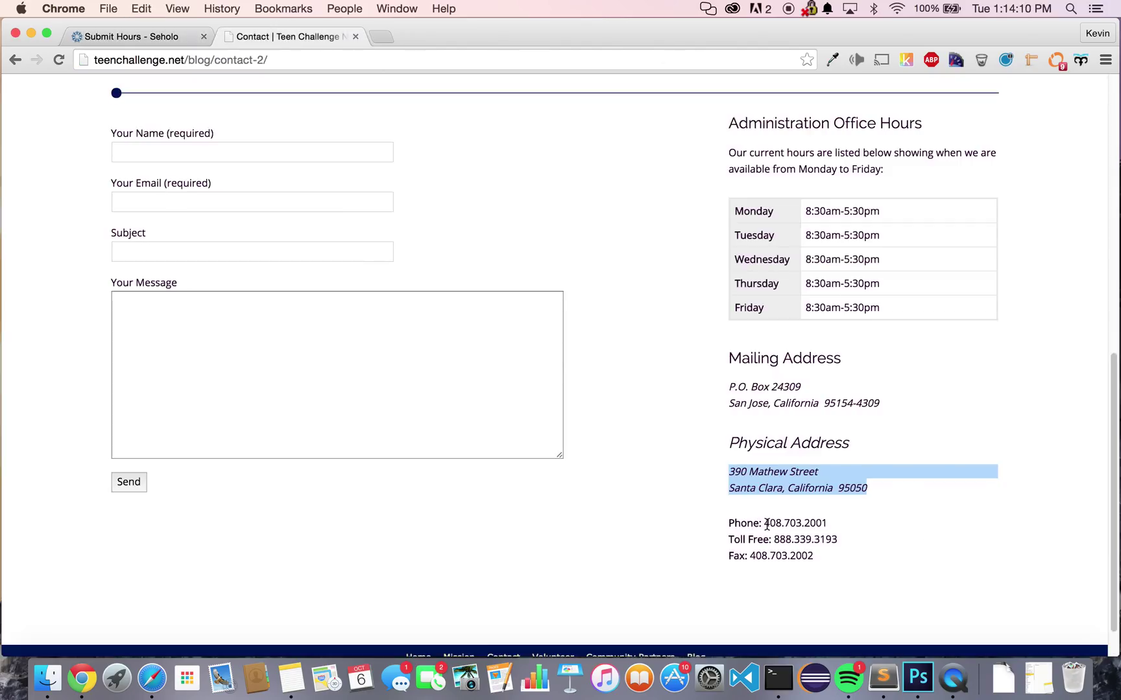
pyautogui.moveTo(766, 524); pyautogui.dragTo(841, 525)
pyautogui.press('super+c')
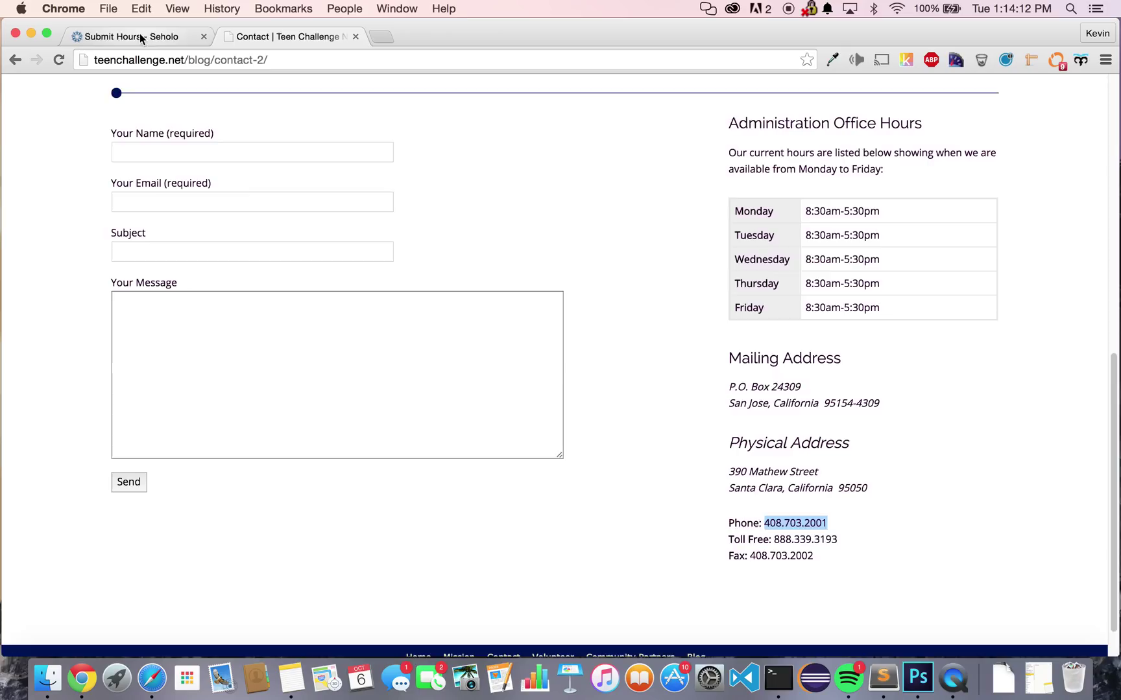
pyautogui.click(140, 37)
pyautogui.click(573, 309)
pyautogui.press('super+v')
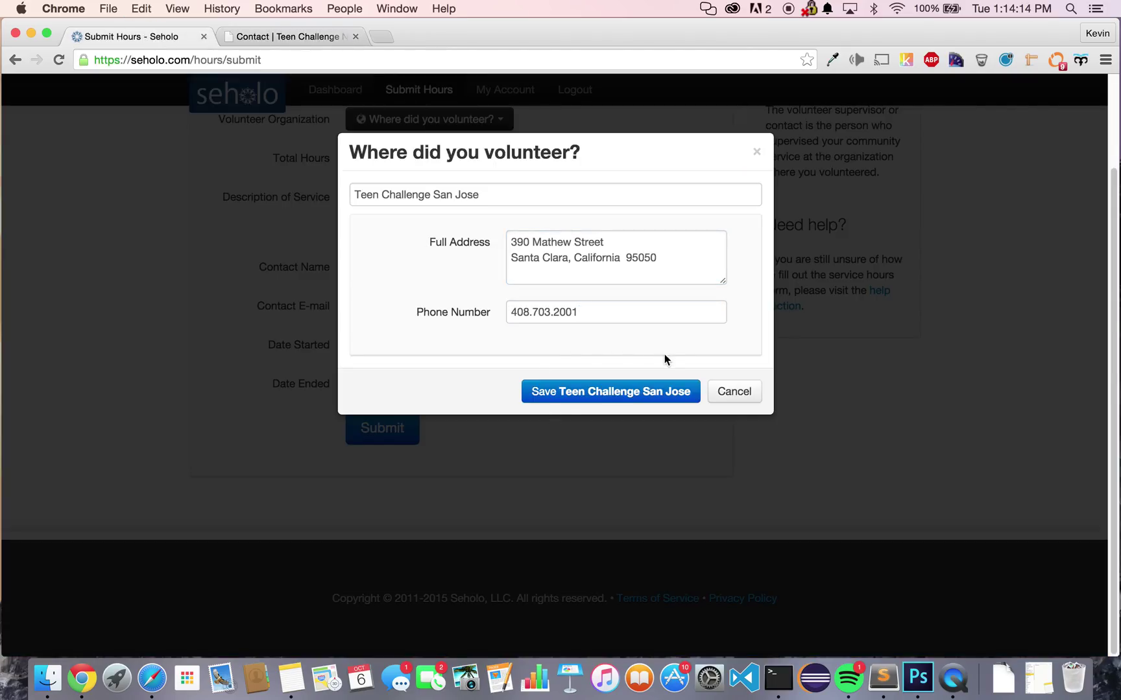
pyautogui.click(570, 391)
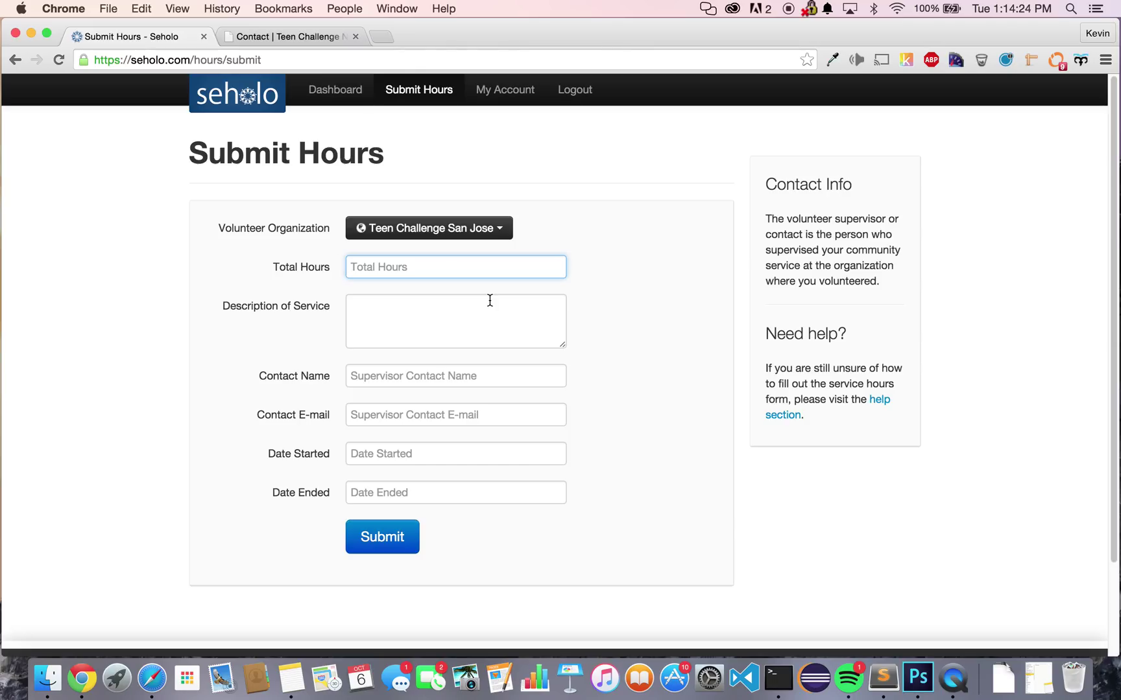
# - Enter 10 total hours and the service description 'Sorted books.'
pyautogui.write('10')
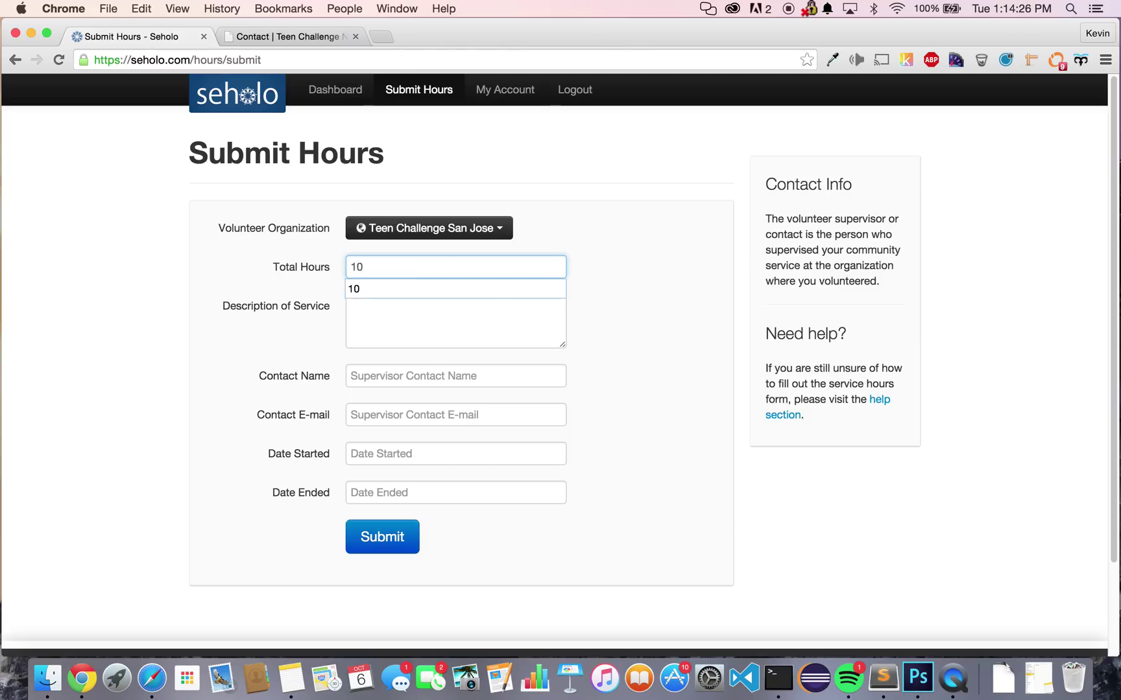
pyautogui.click(601, 293)
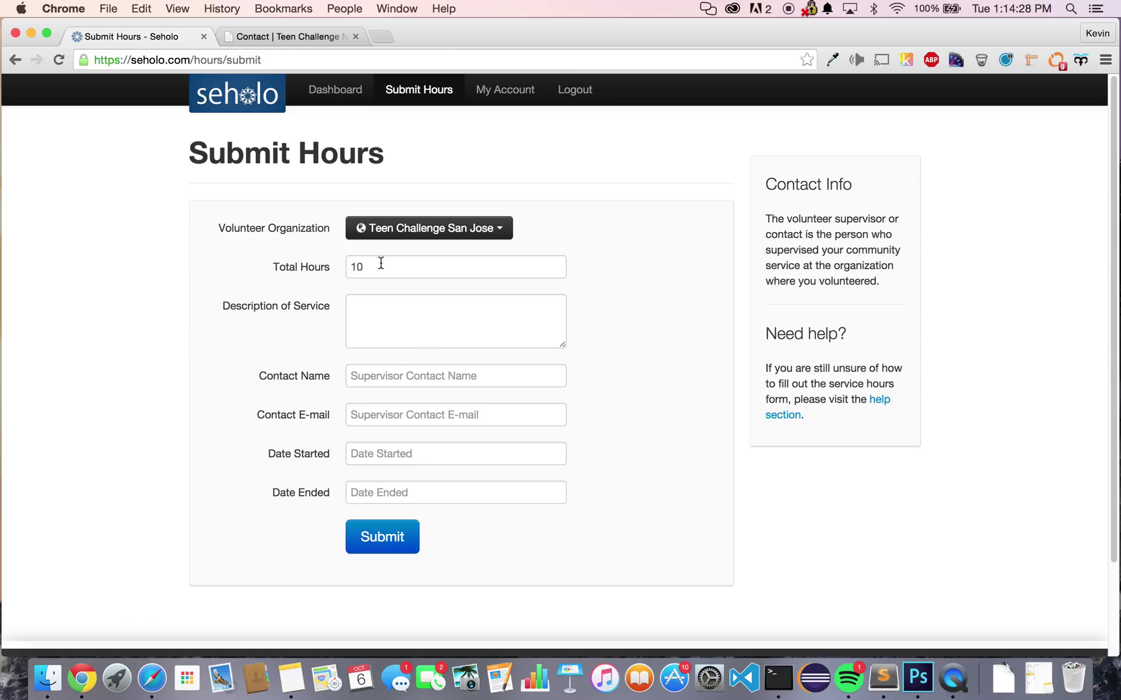
pyautogui.click(468, 332)
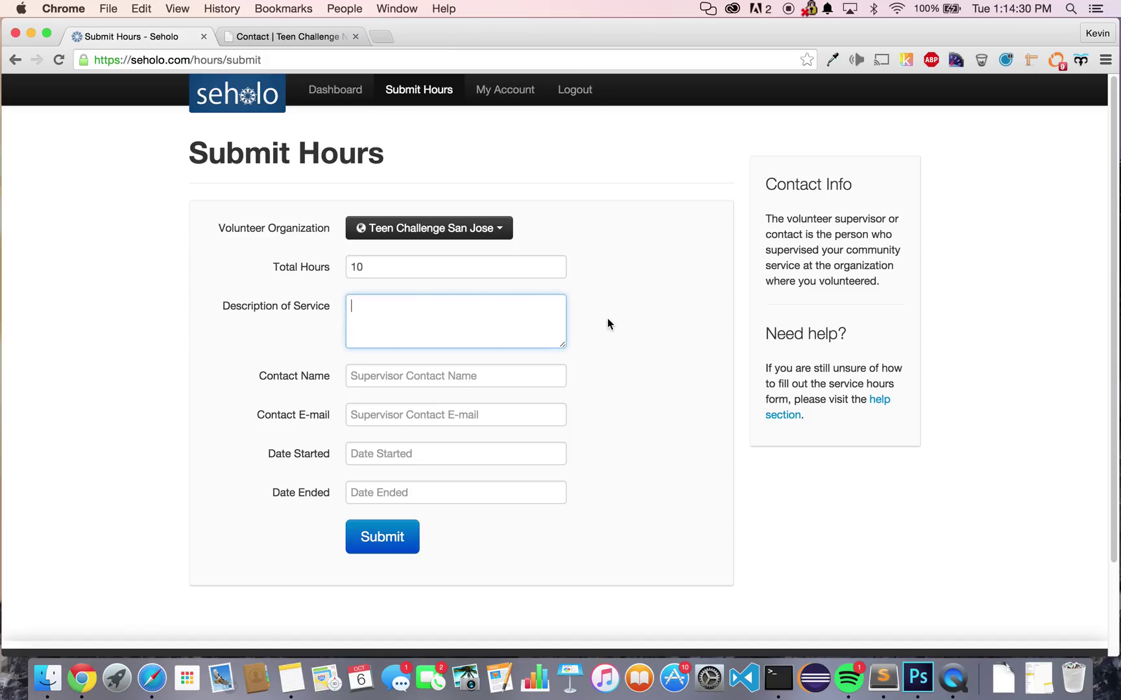
pyautogui.write('Sorted books.')
pyautogui.click(608, 287)
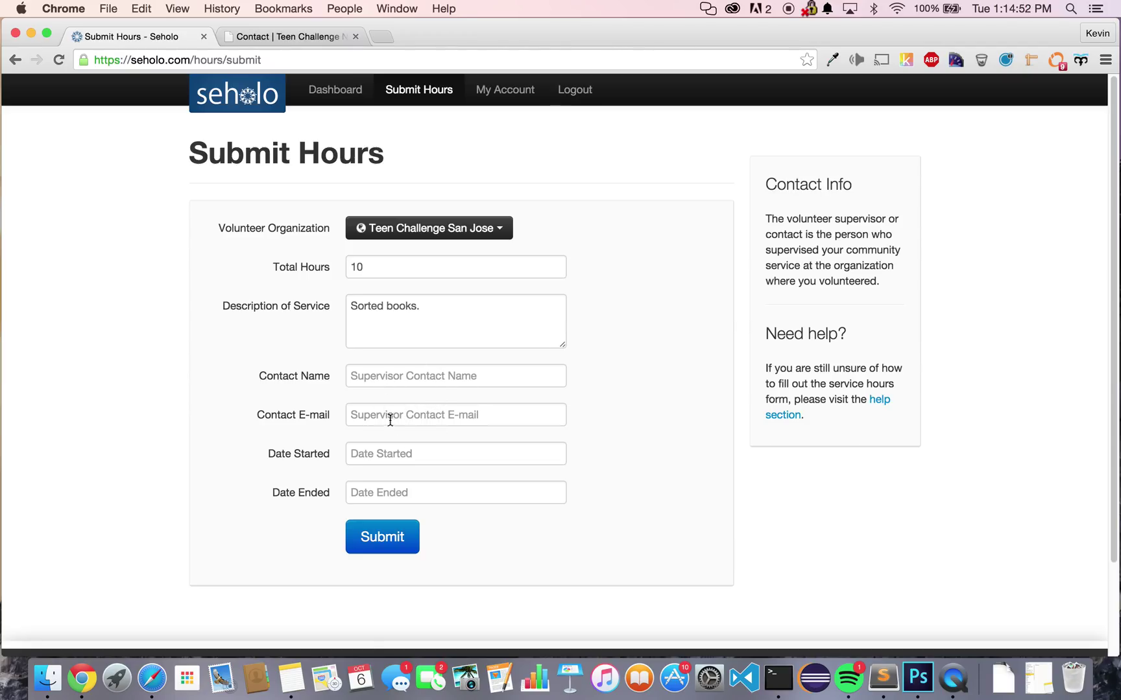
# - Put the supervisor's e-mail in Contact E-mail and the supervisor's name in Contact Name
pyautogui.click(498, 382)
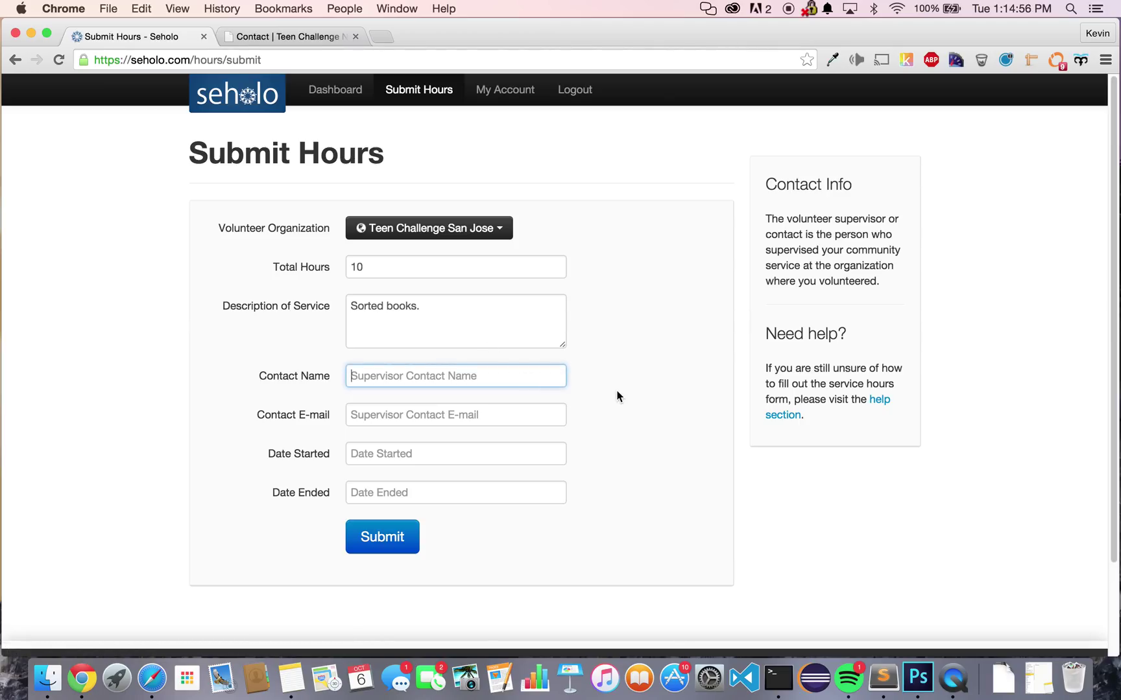
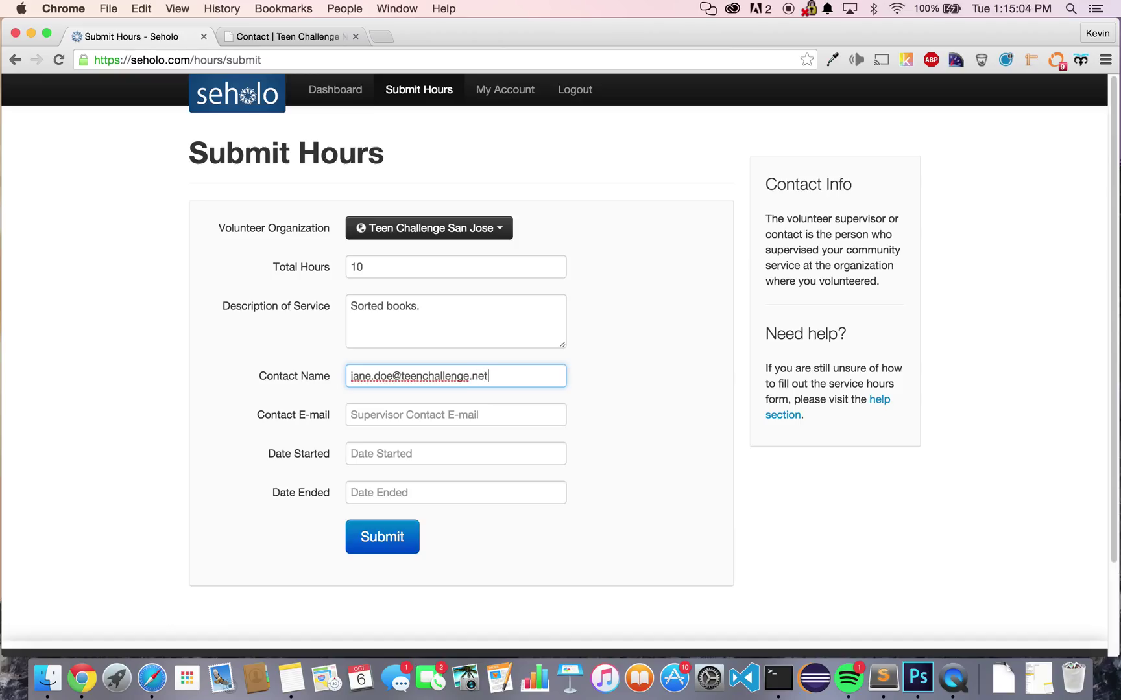
pyautogui.press('super+a')
pyautogui.press('super+x')
pyautogui.click(542, 420)
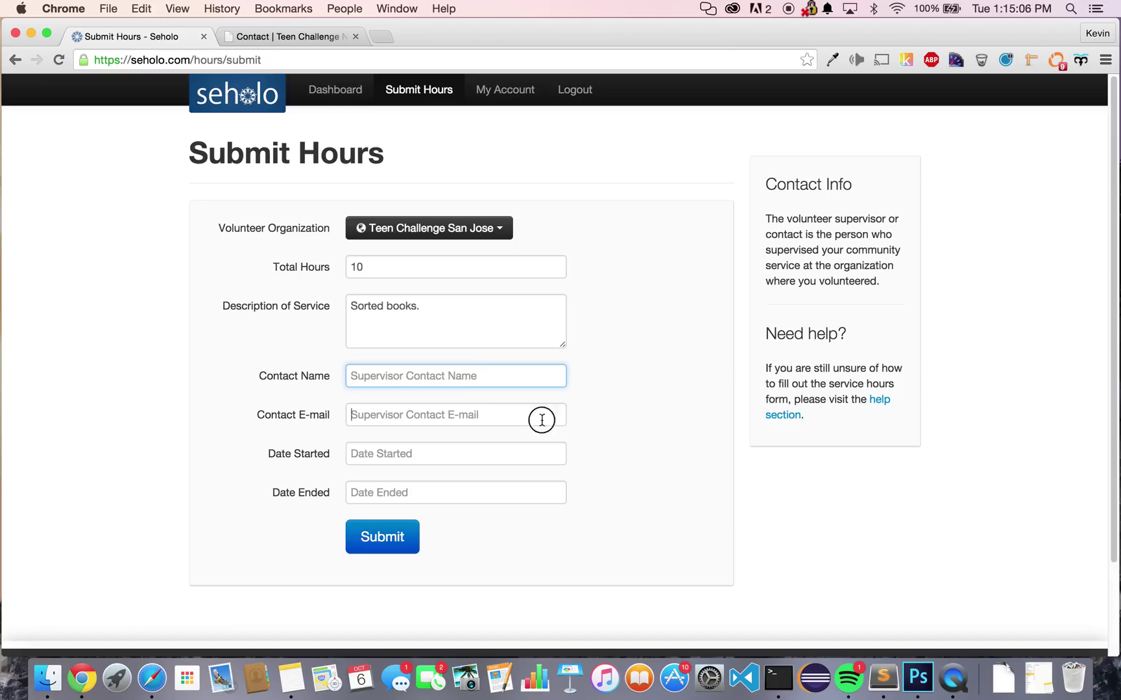
pyautogui.press('super+v')
pyautogui.click(500, 380)
pyautogui.write('Jane Doe')
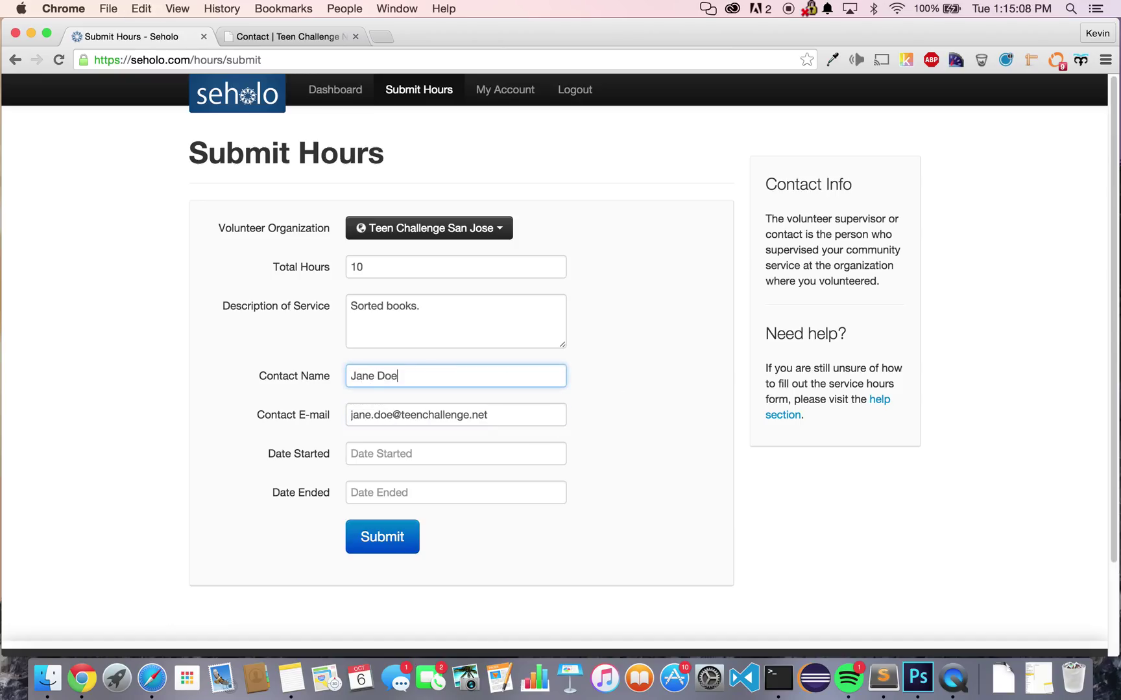
pyautogui.click(571, 485)
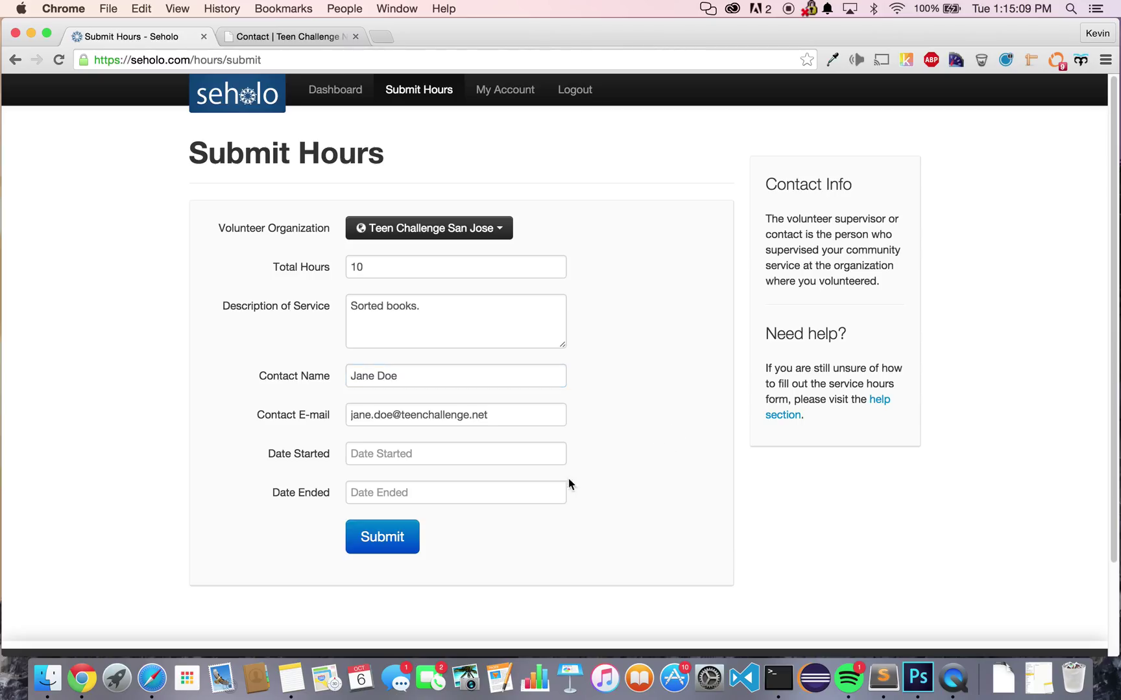
# - Set Date Started to 10/03/2015 and Date Ended to 10/04/2015 in the datepickers
pyautogui.click(484, 453)
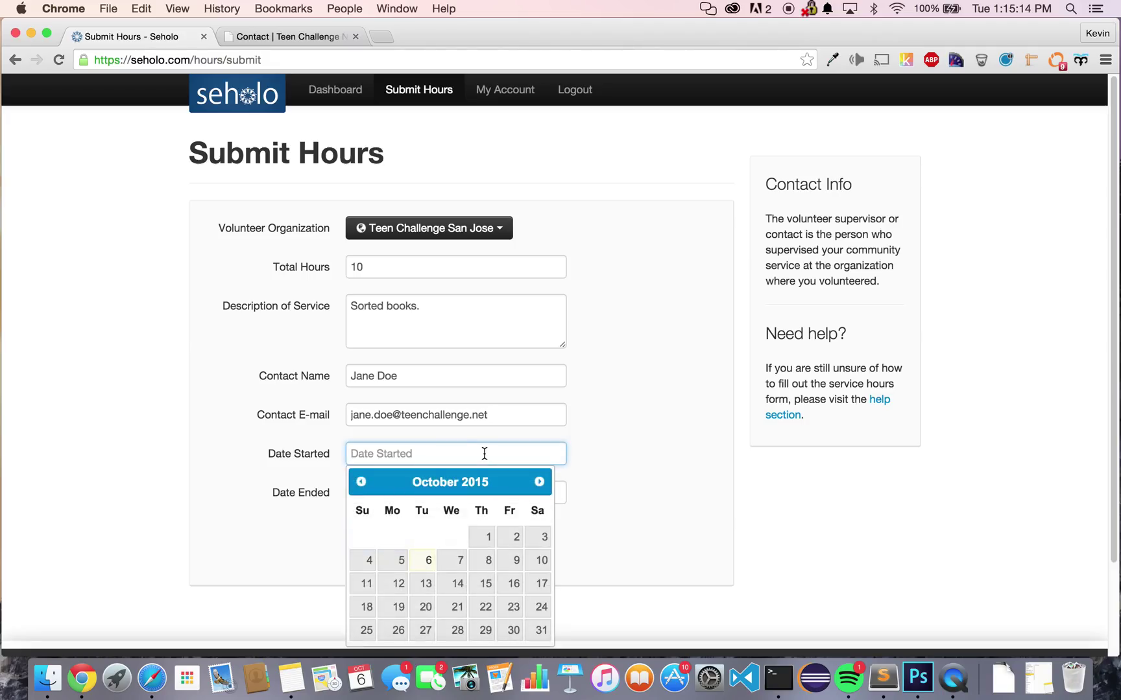
pyautogui.click(540, 537)
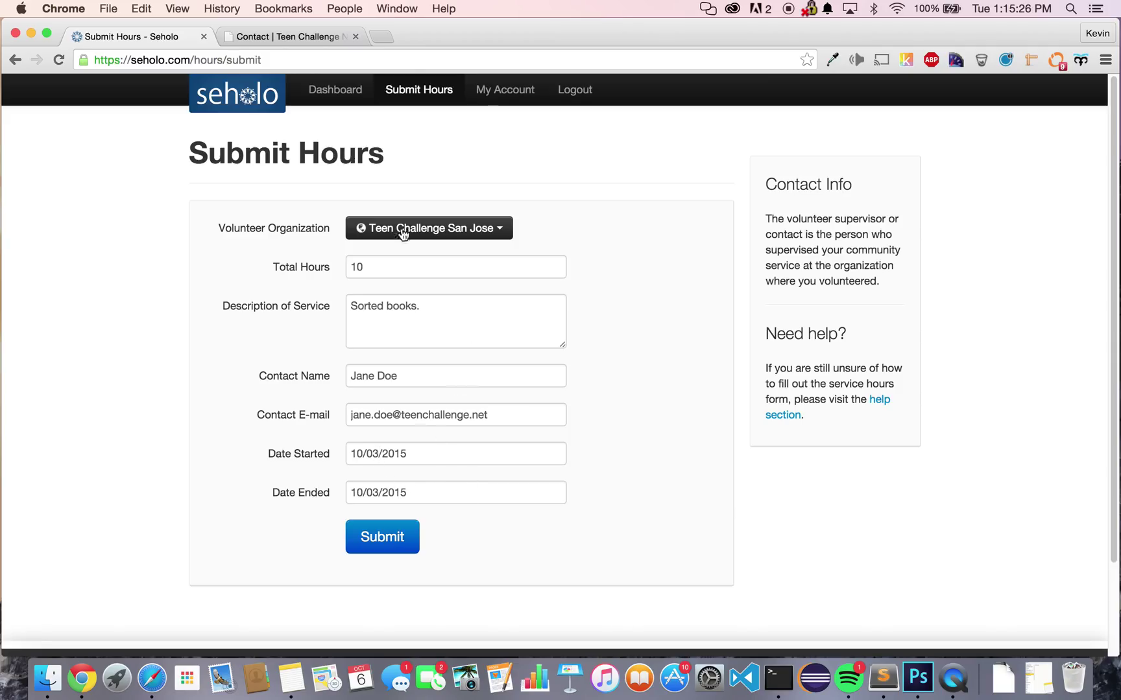
pyautogui.click(457, 484)
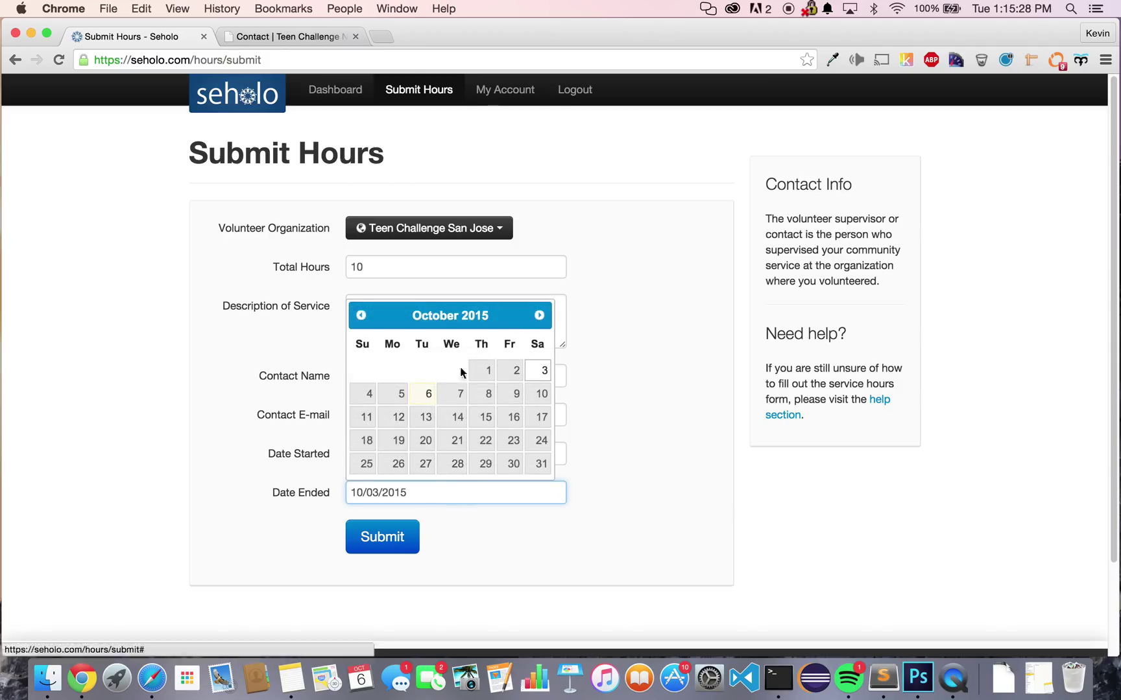
pyautogui.click(366, 394)
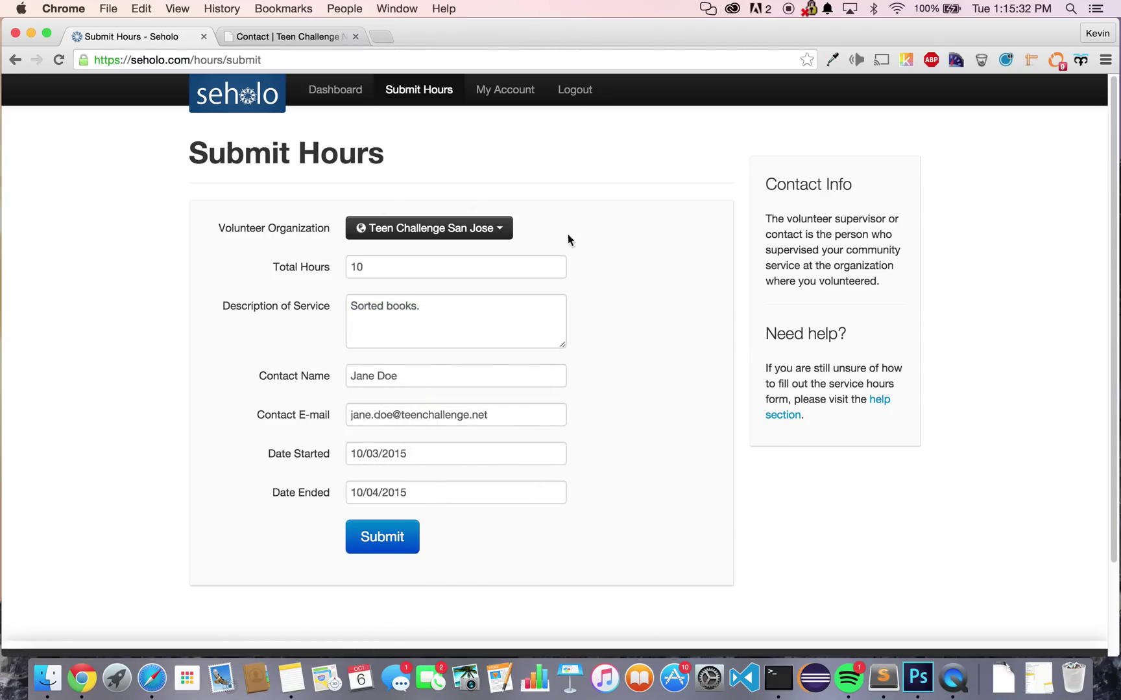
# - Submit the 10 hours for Teen Challenge San Jose (10.03.15–10.04.15) and check its pending-confirmation status on the dashboard
pyautogui.click(394, 540)
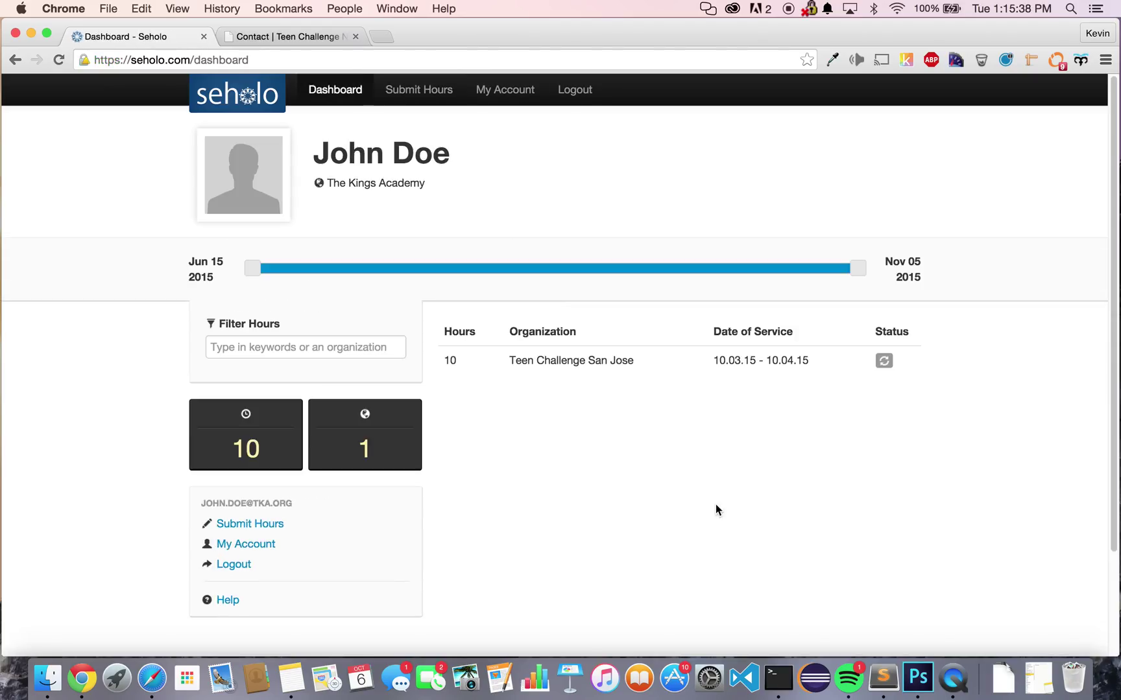
pyautogui.moveTo(253, 449)
pyautogui.moveTo(482, 371)
pyautogui.moveTo(883, 360)
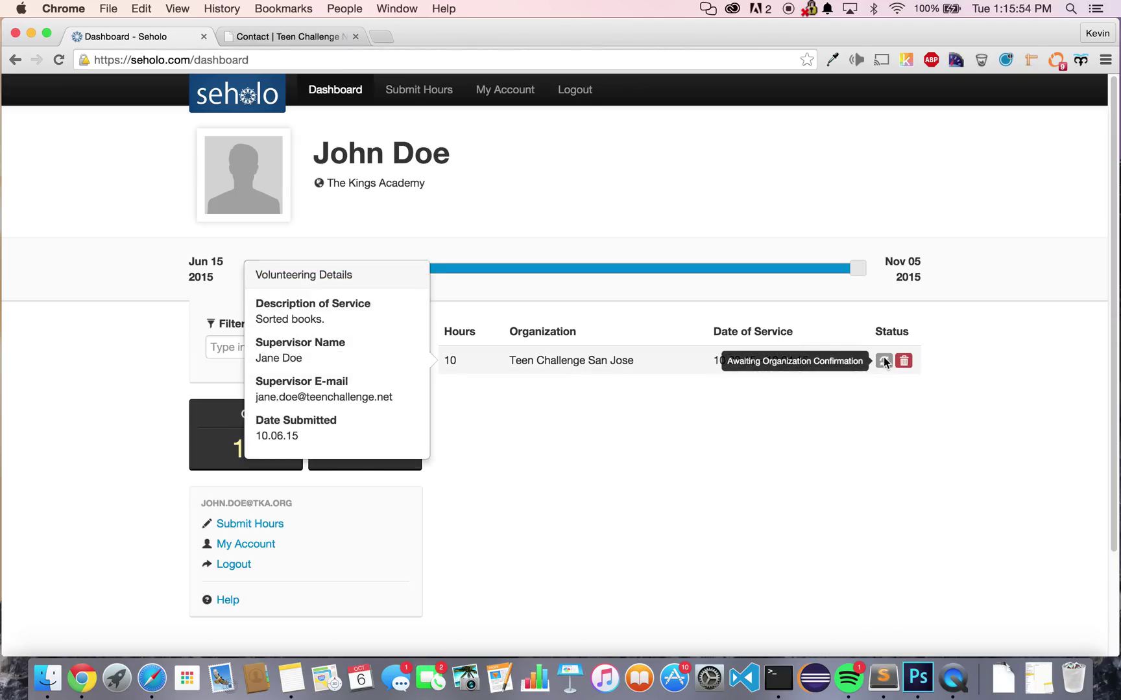